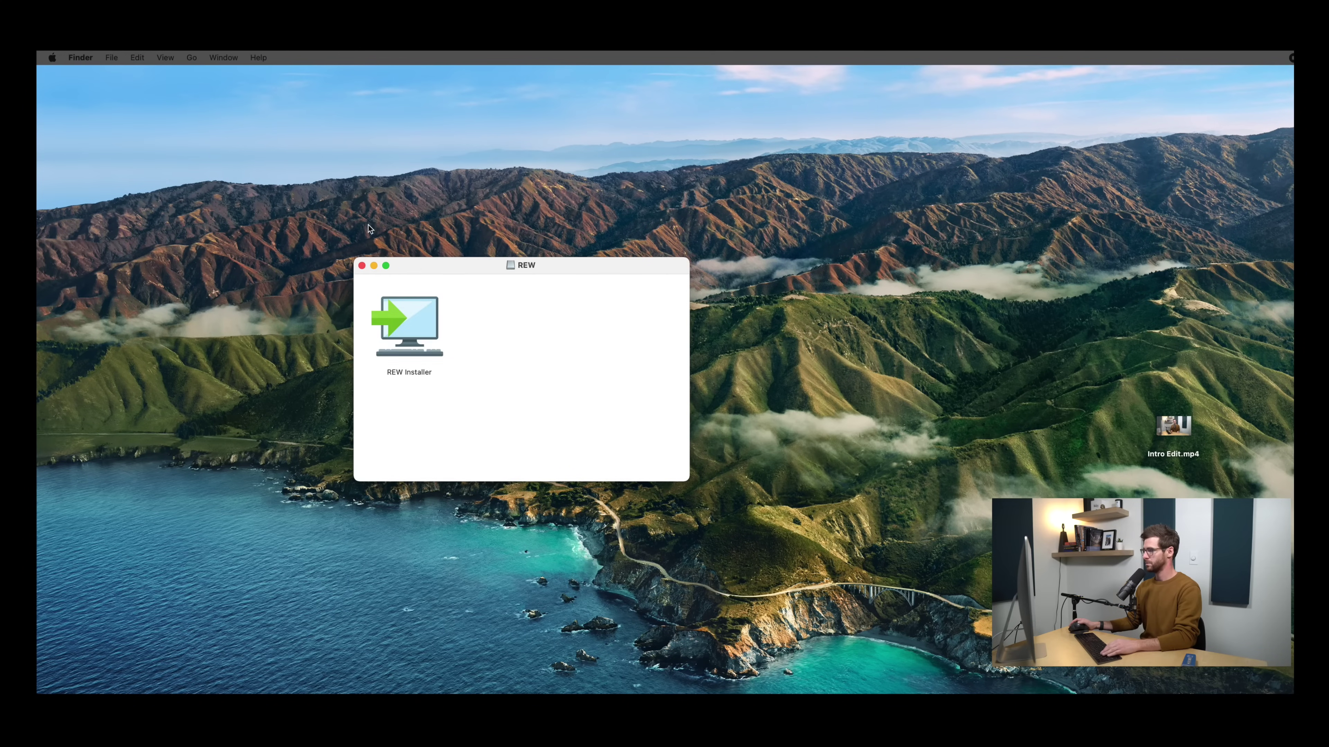
- Install REW 5.20.4 in the default location with 1 GB of memory, then launch it
{"action": "double_click", "coordinate": [409, 321]}
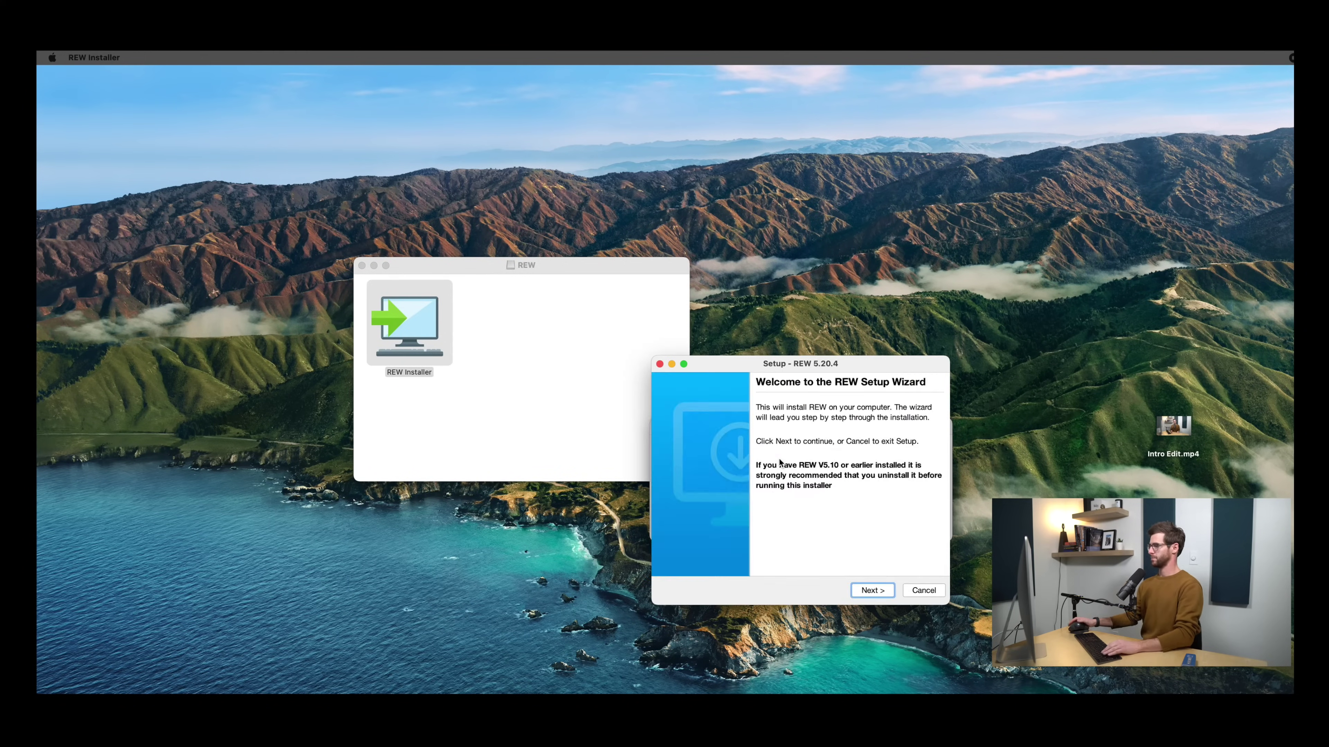
{"action": "left_click", "coordinate": [872, 590]}
{"action": "left_click", "coordinate": [872, 590]}
{"action": "left_click", "coordinate": [669, 542]}
{"action": "left_click", "coordinate": [872, 590]}
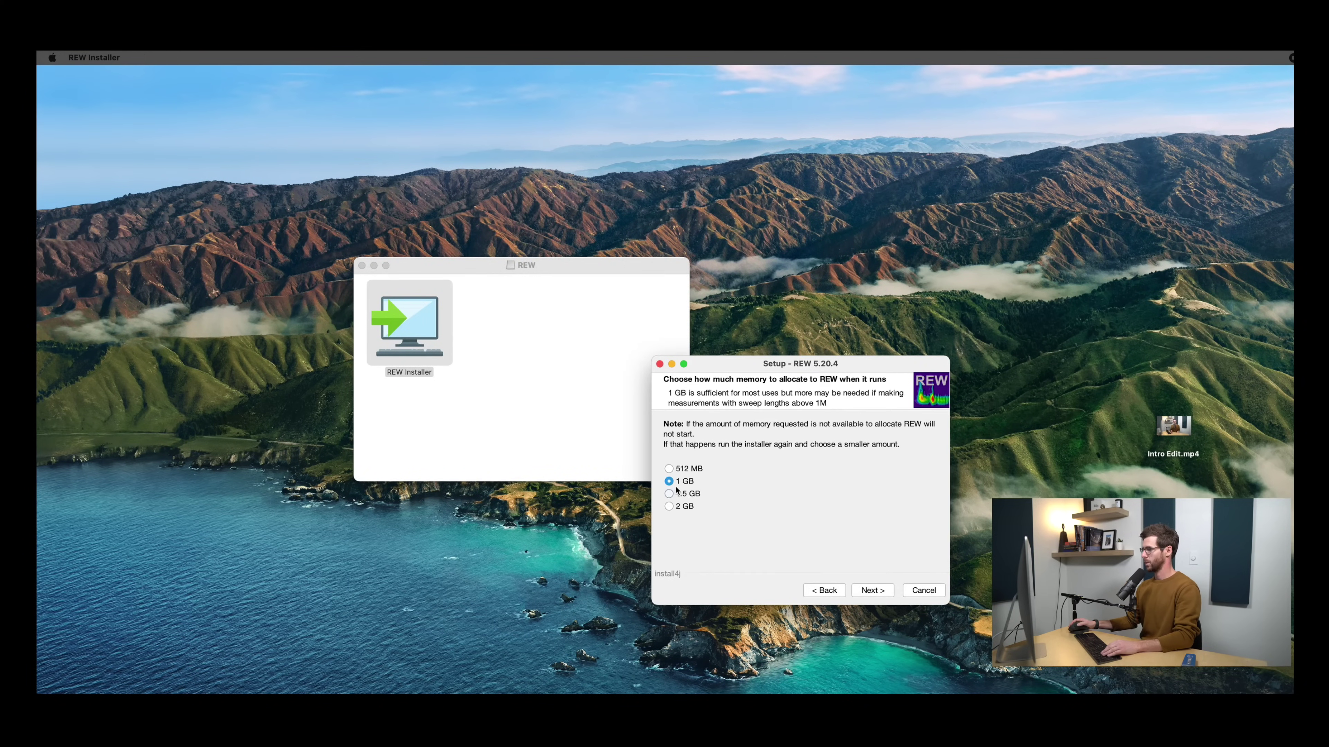
{"action": "left_click", "coordinate": [867, 590]}
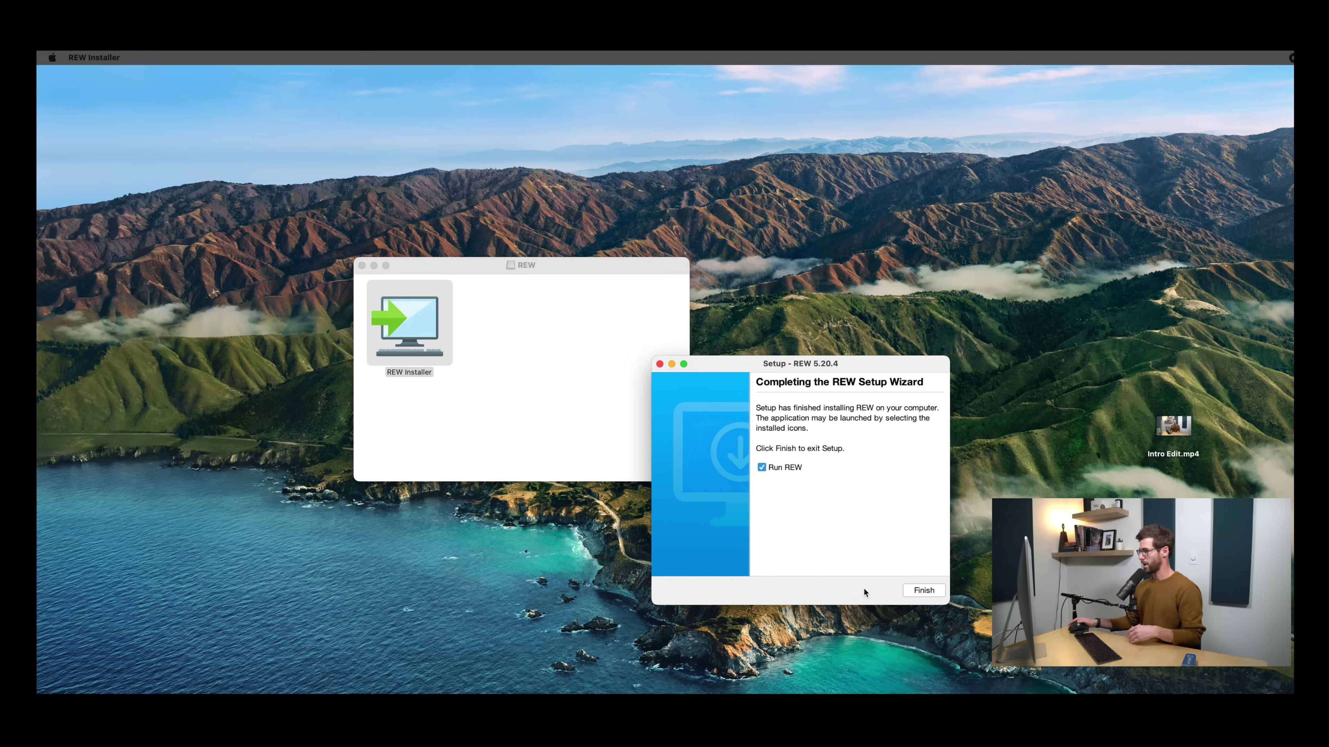
{"action": "left_click", "coordinate": [922, 591]}
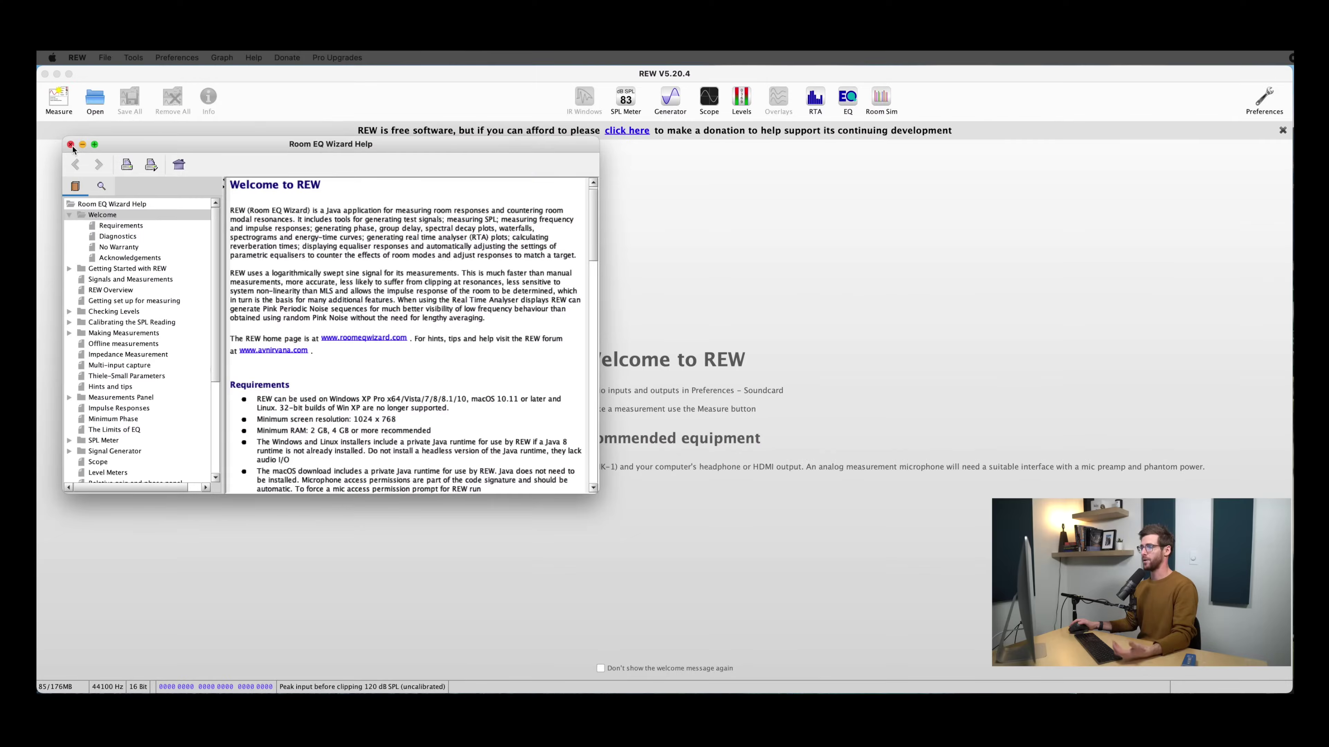
- Close the Room EQ Wizard Help window
{"action": "left_click", "coordinate": [72, 145]}
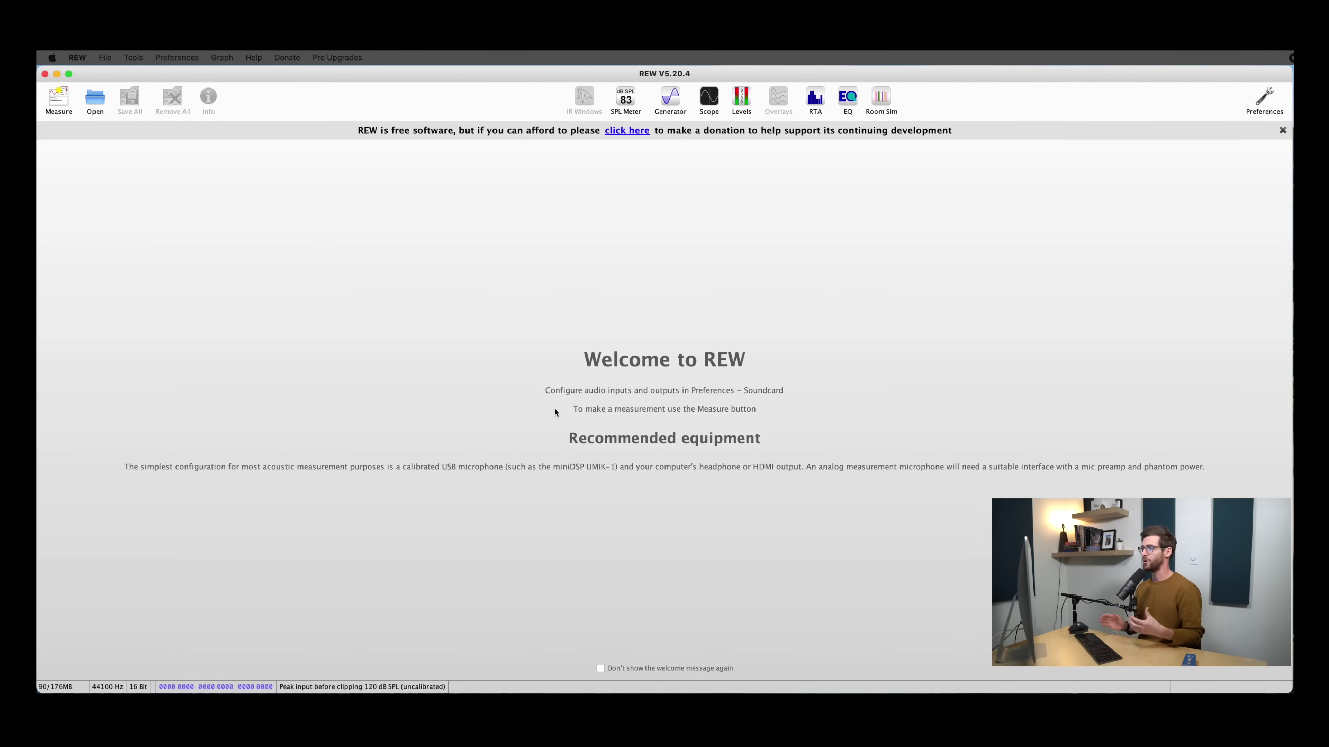
- In Soundcard preferences, set both the output and input devices to Duet USB
{"action": "left_click", "coordinate": [1265, 100]}
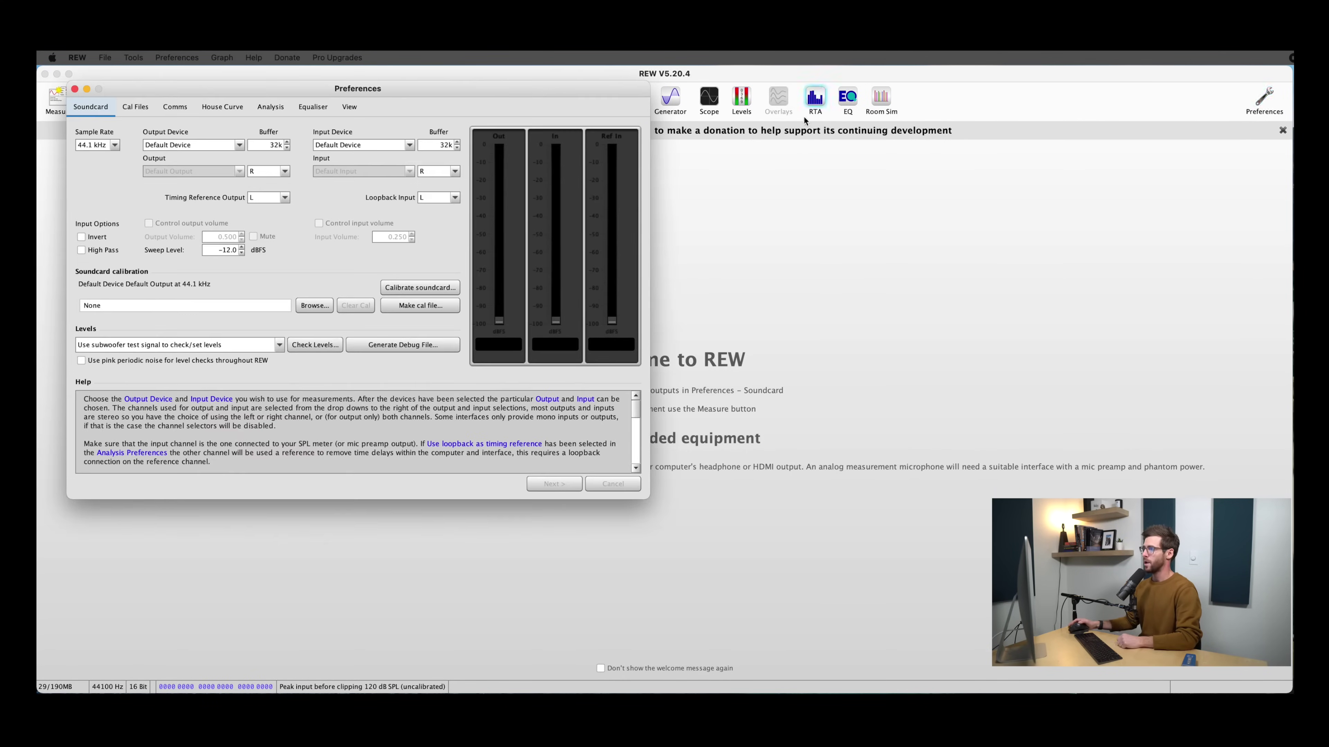
{"action": "left_click_drag", "start_coordinate": [622, 95], "coordinate": [746, 181]}
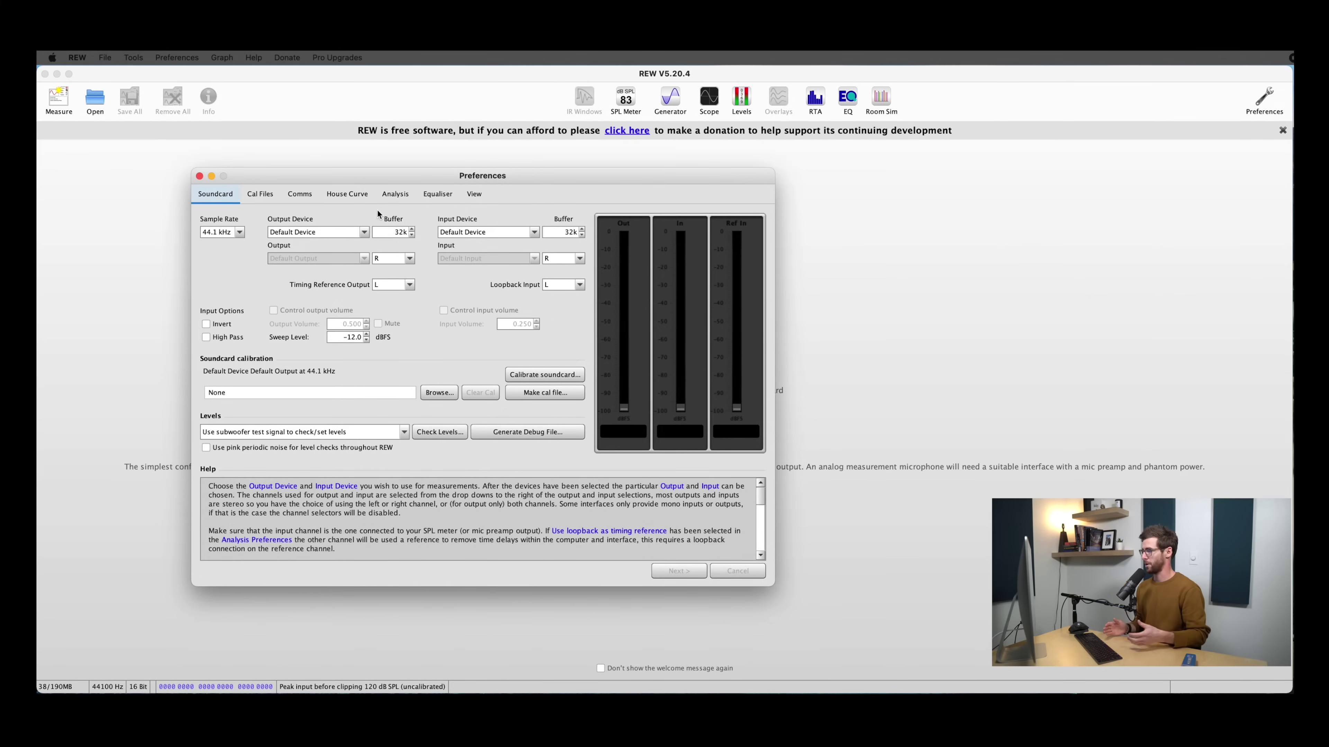
{"action": "left_click", "coordinate": [364, 232]}
{"action": "left_click", "coordinate": [335, 282]}
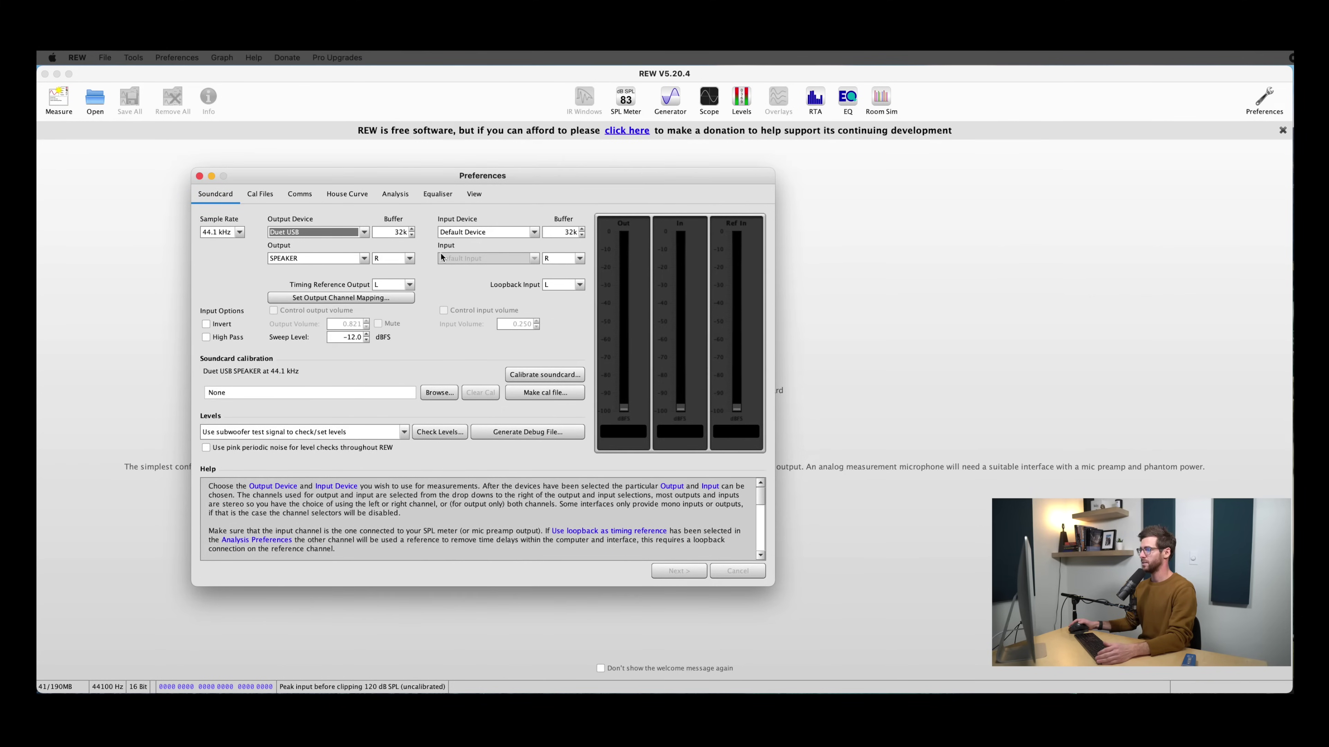
{"action": "left_click", "coordinate": [502, 232]}
{"action": "left_click", "coordinate": [505, 264]}
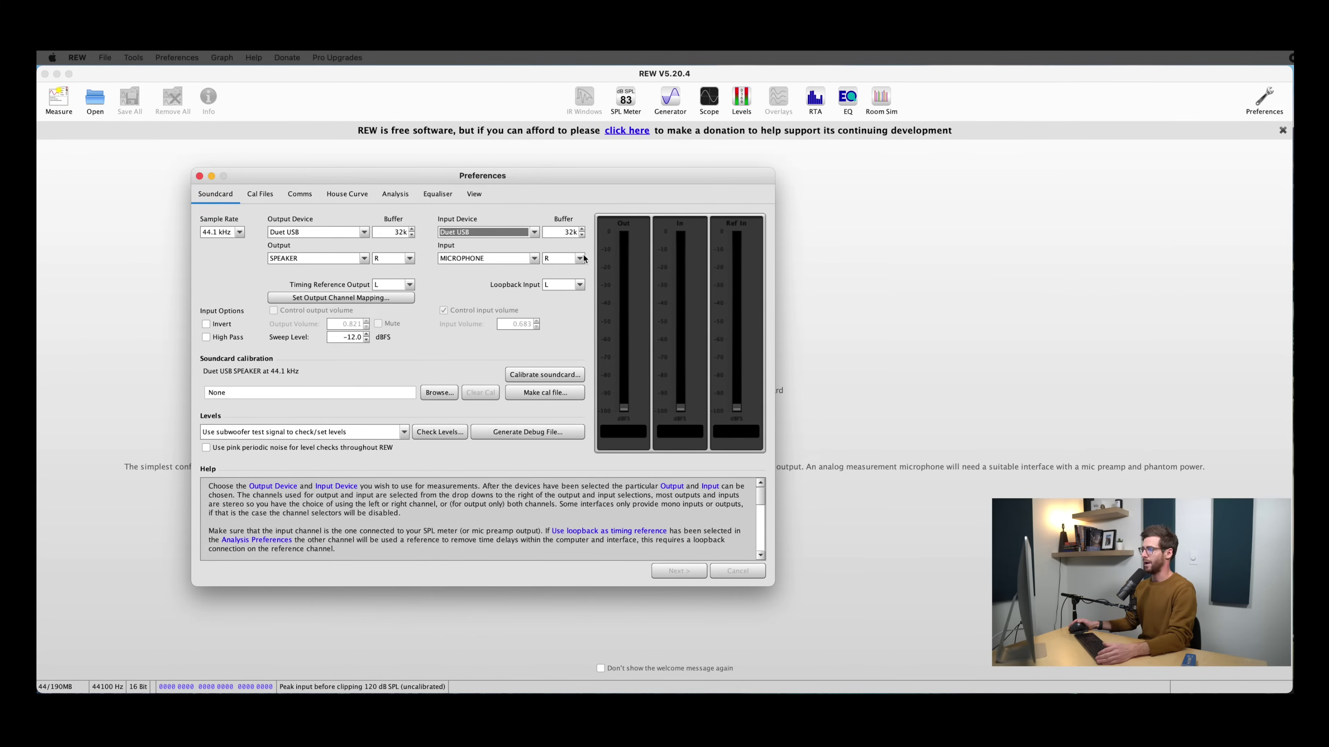
- Set the sample rate to 48 kHz with left output and input channels, then begin calibration
{"action": "left_click", "coordinate": [241, 235]}
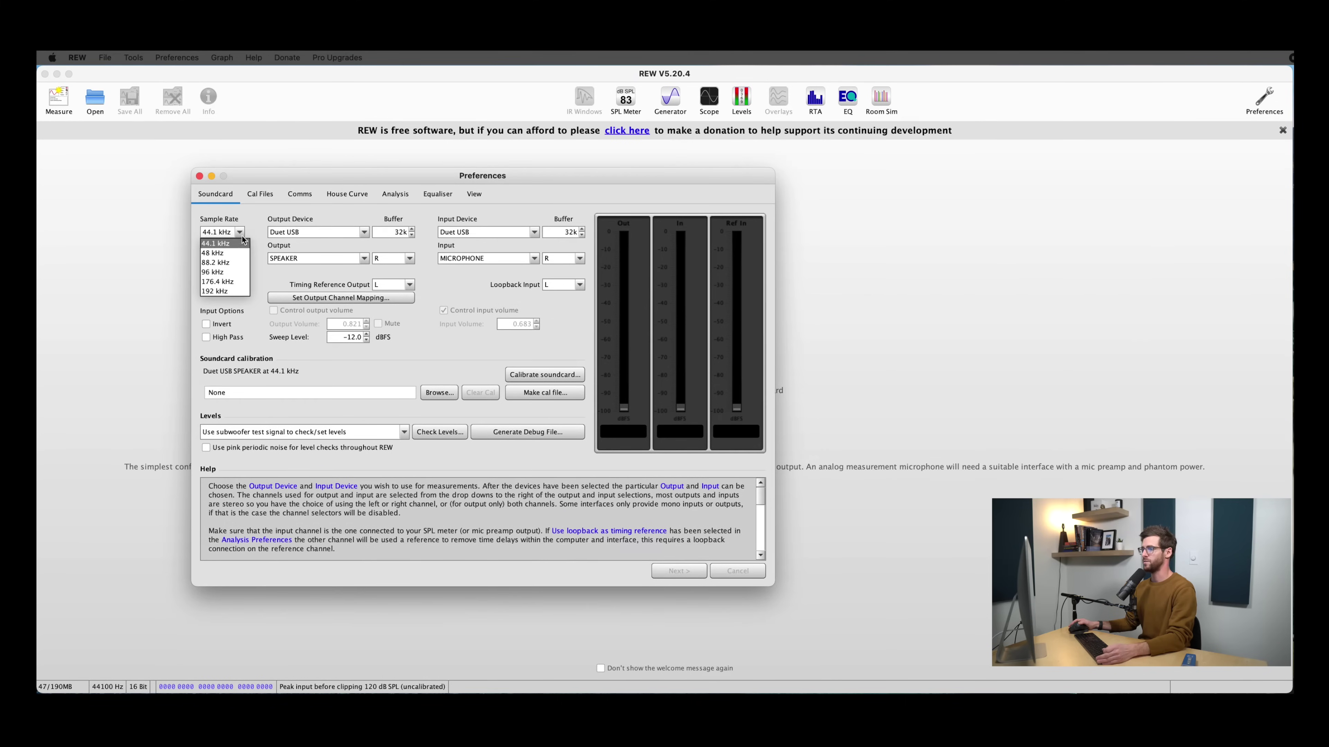
{"action": "left_click", "coordinate": [233, 253]}
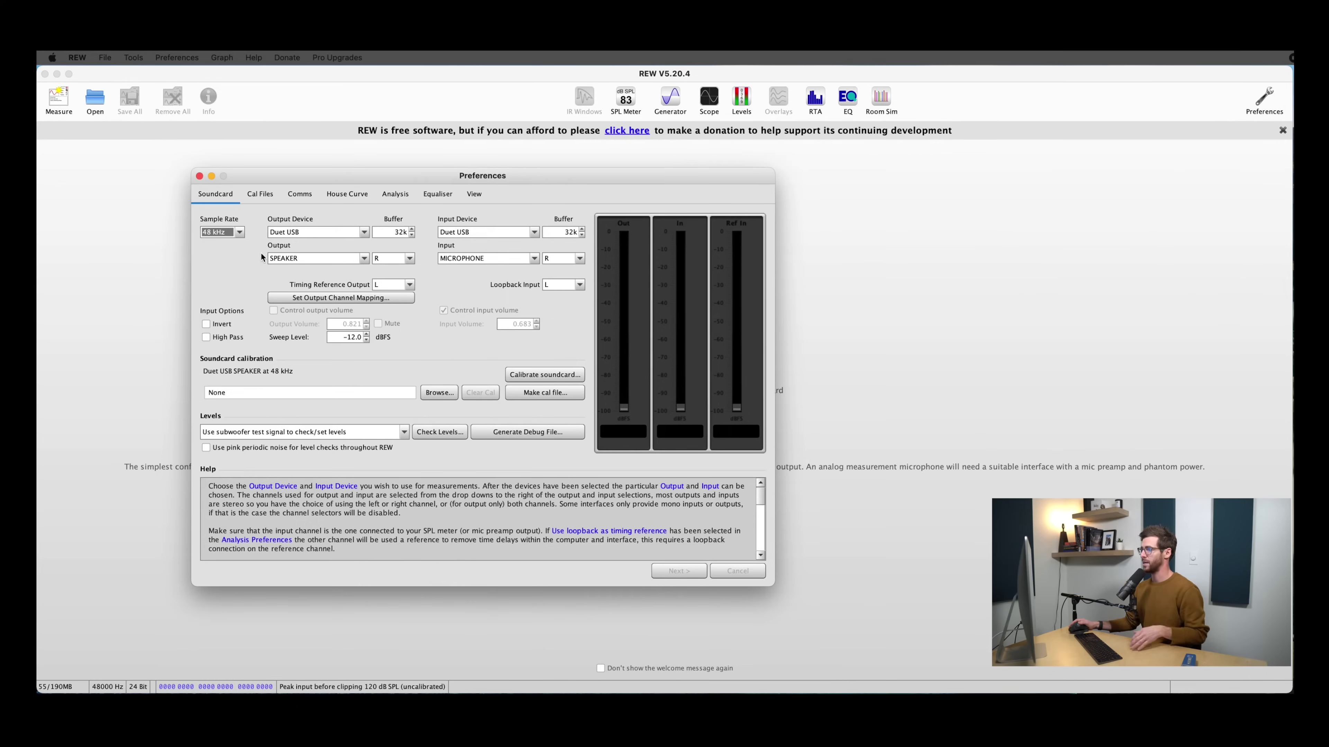
{"action": "left_click", "coordinate": [381, 259]}
{"action": "left_click", "coordinate": [385, 271]}
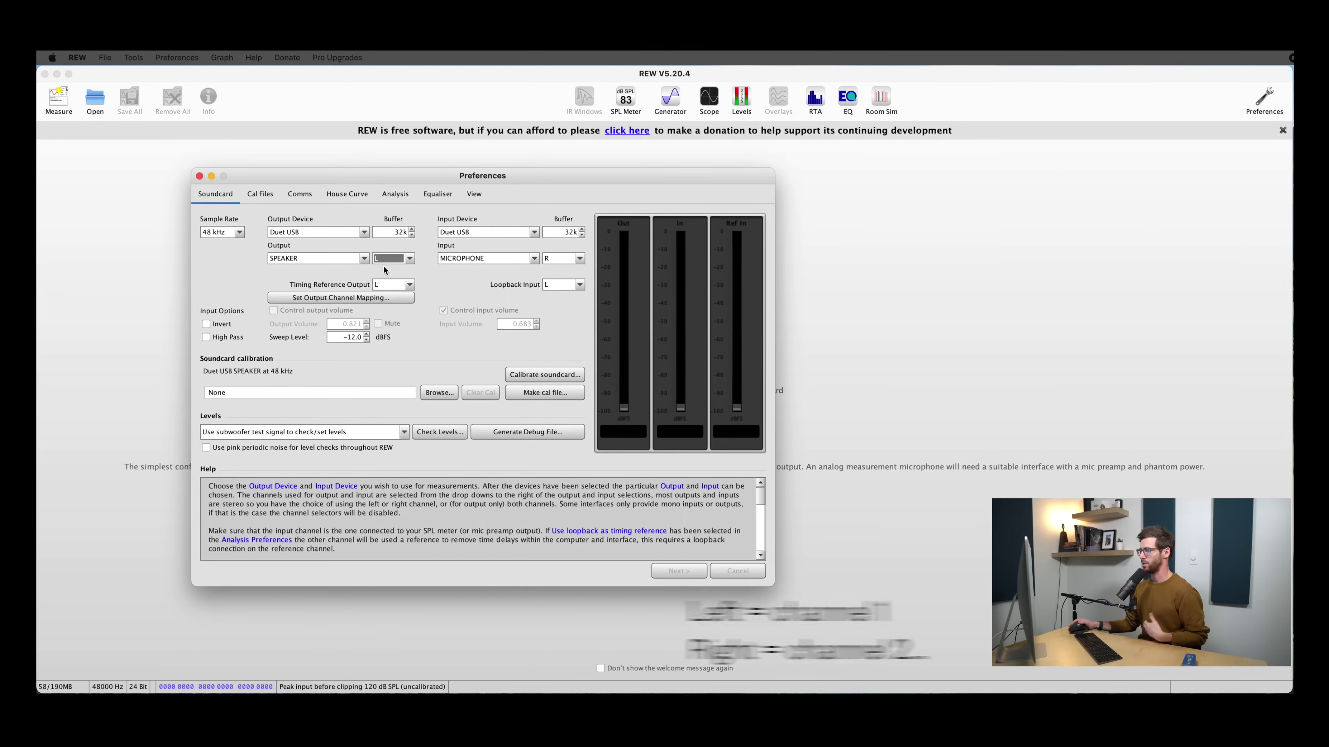
{"action": "left_click", "coordinate": [546, 260]}
{"action": "left_click", "coordinate": [548, 269]}
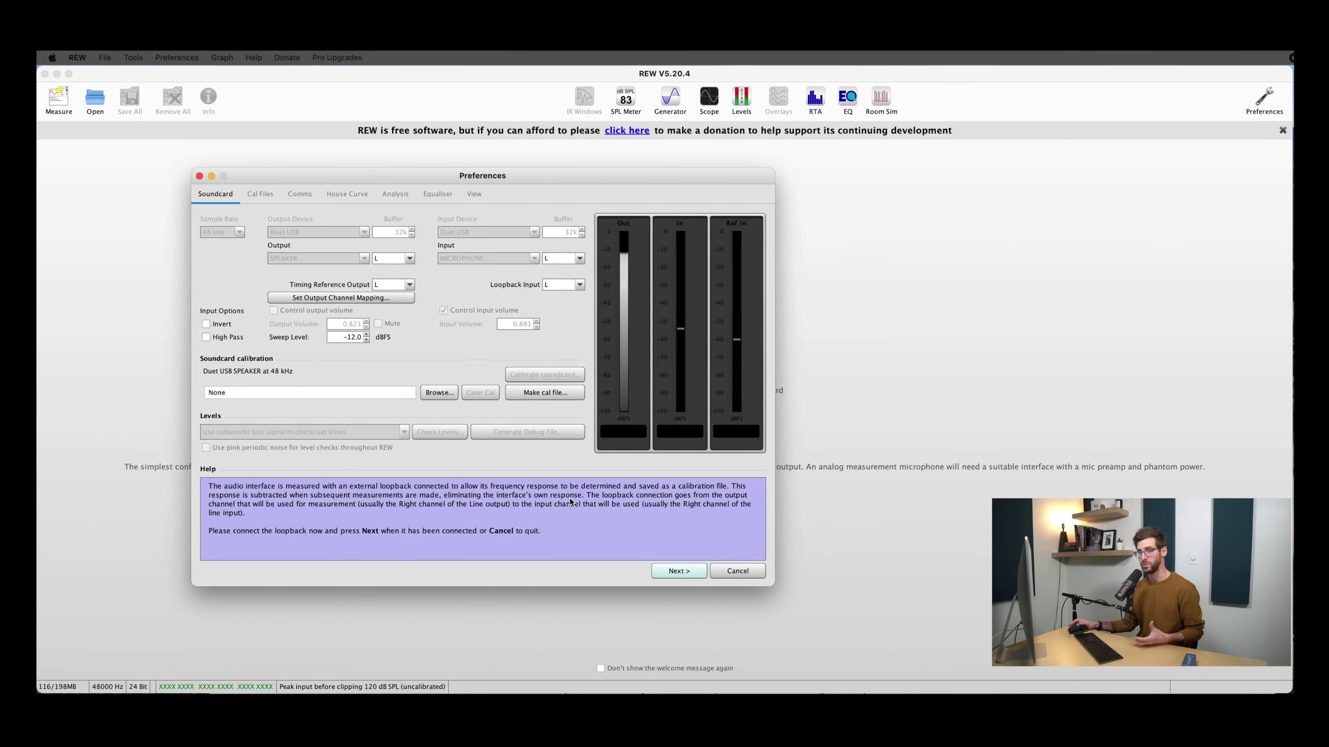
{"action": "left_click", "coordinate": [683, 571]}
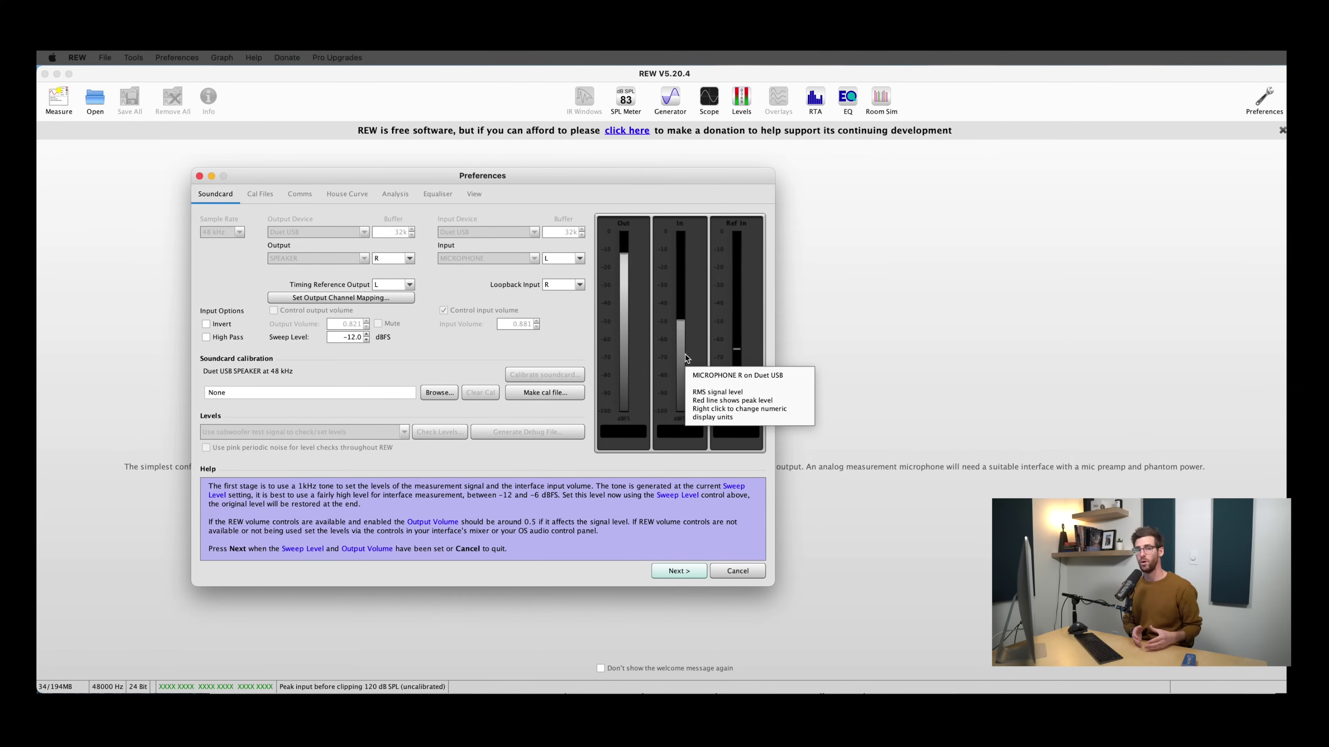
- Play the 1 kHz level tone, set input near -12 dB, and run the interface measurement sweep
{"action": "left_click", "coordinate": [673, 575]}
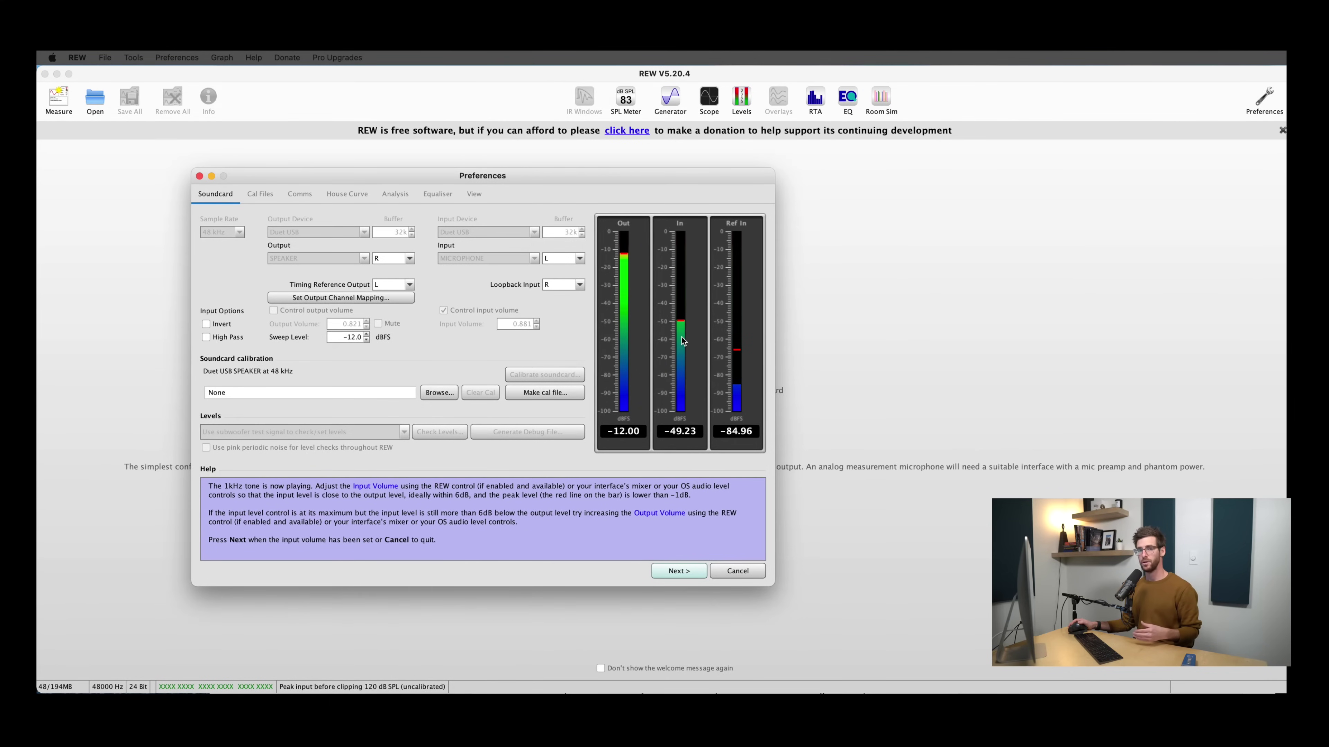
{"action": "mouse_move", "coordinate": [683, 341]}
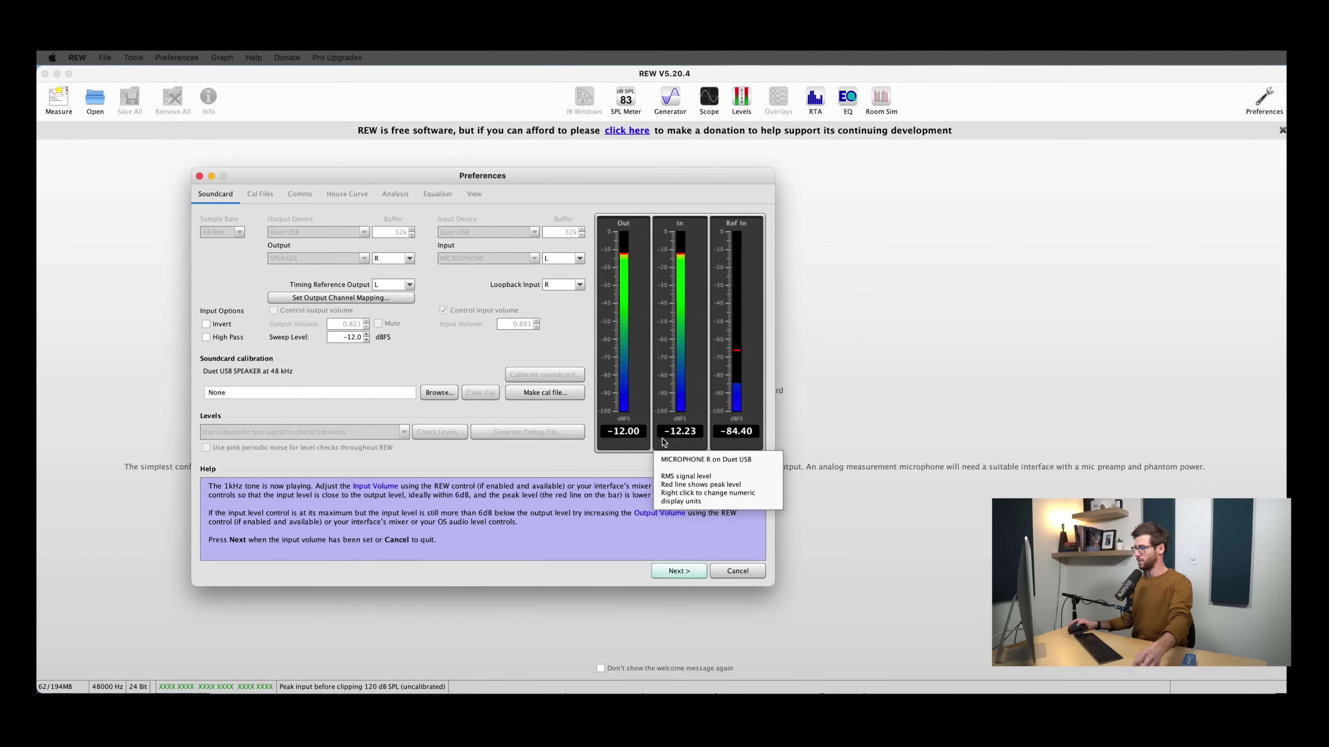
{"action": "left_click", "coordinate": [685, 573]}
{"action": "left_click", "coordinate": [675, 571]}
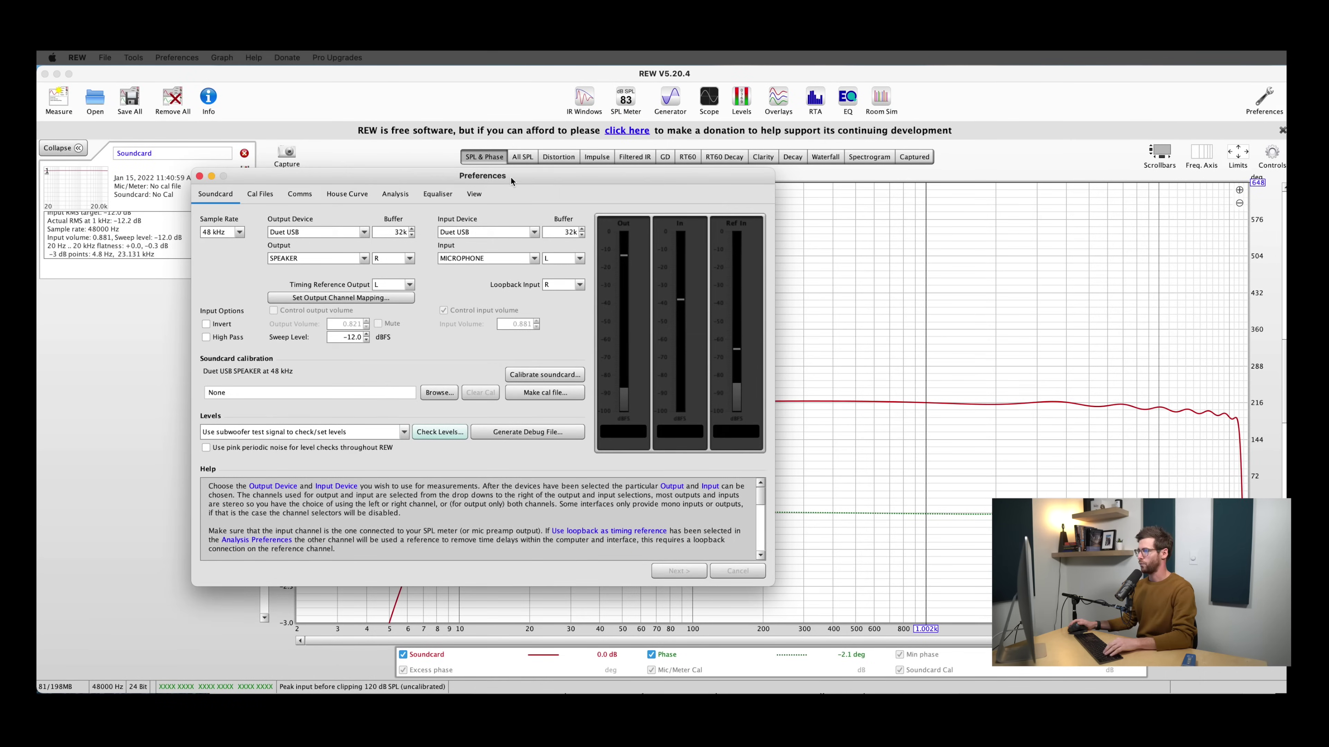
- Review the calibration graph, then create a calibration file from the Soundcard measurement
{"action": "left_click", "coordinate": [199, 176]}
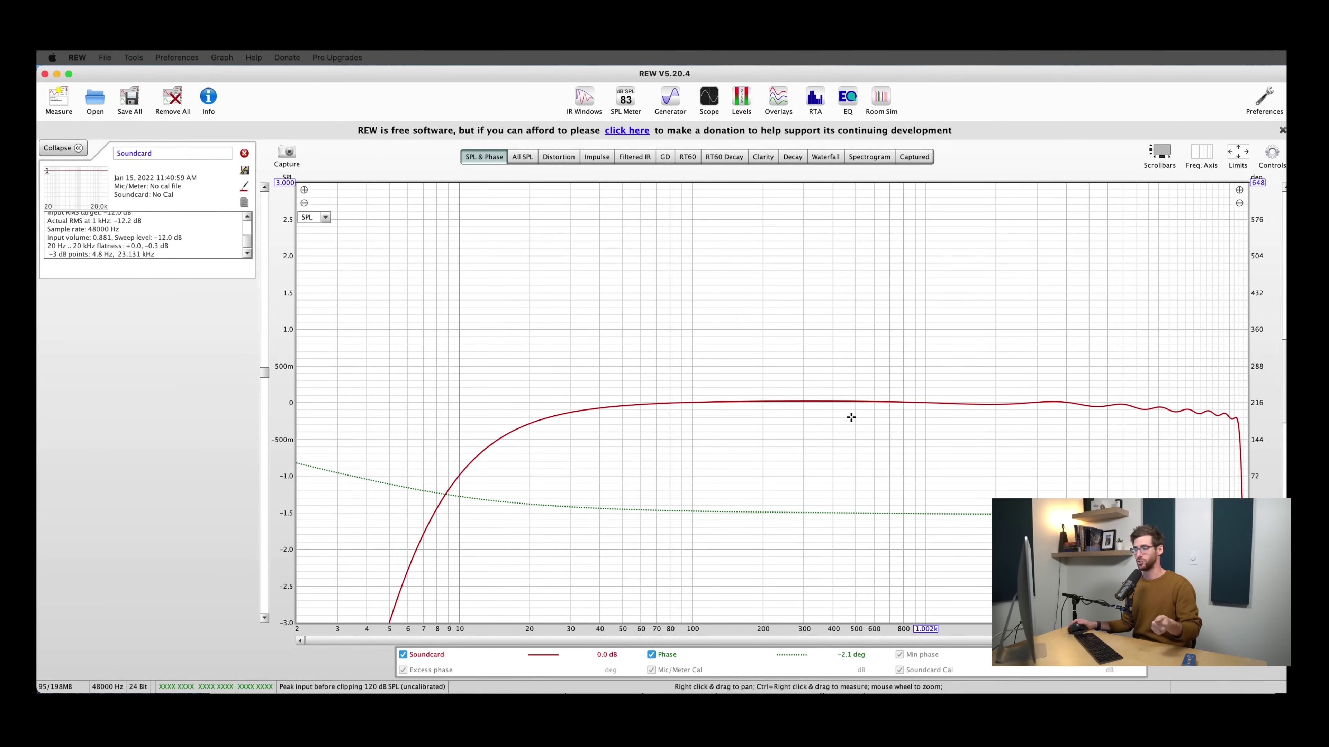
{"action": "key", "text": "super+comma"}
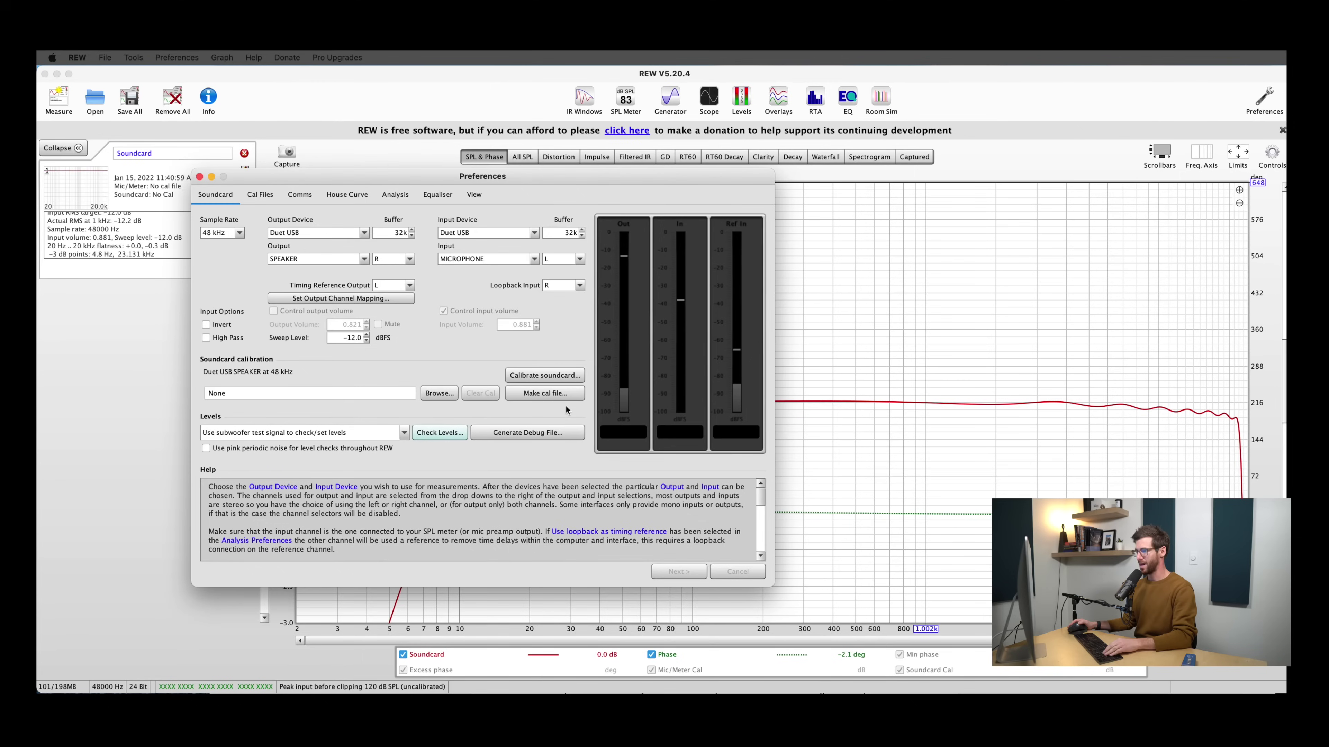
{"action": "left_click", "coordinate": [532, 397]}
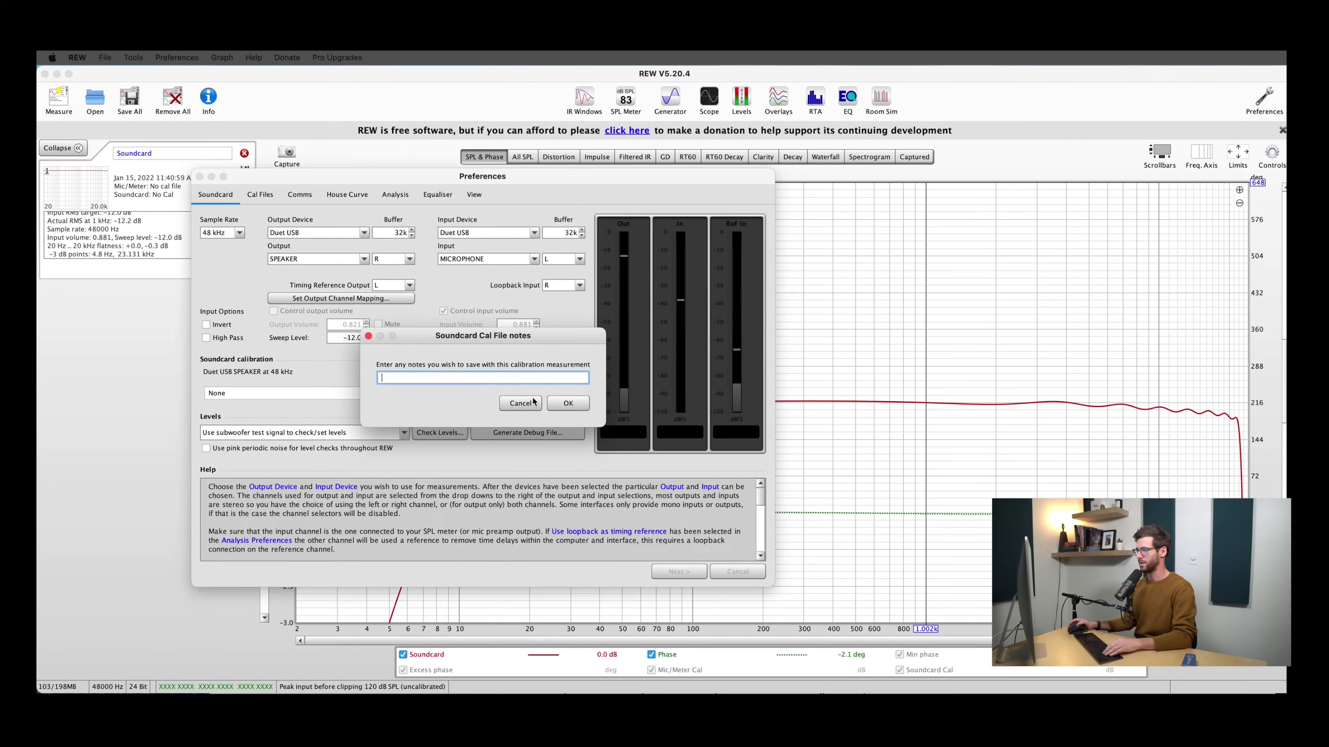
{"action": "left_click", "coordinate": [567, 404]}
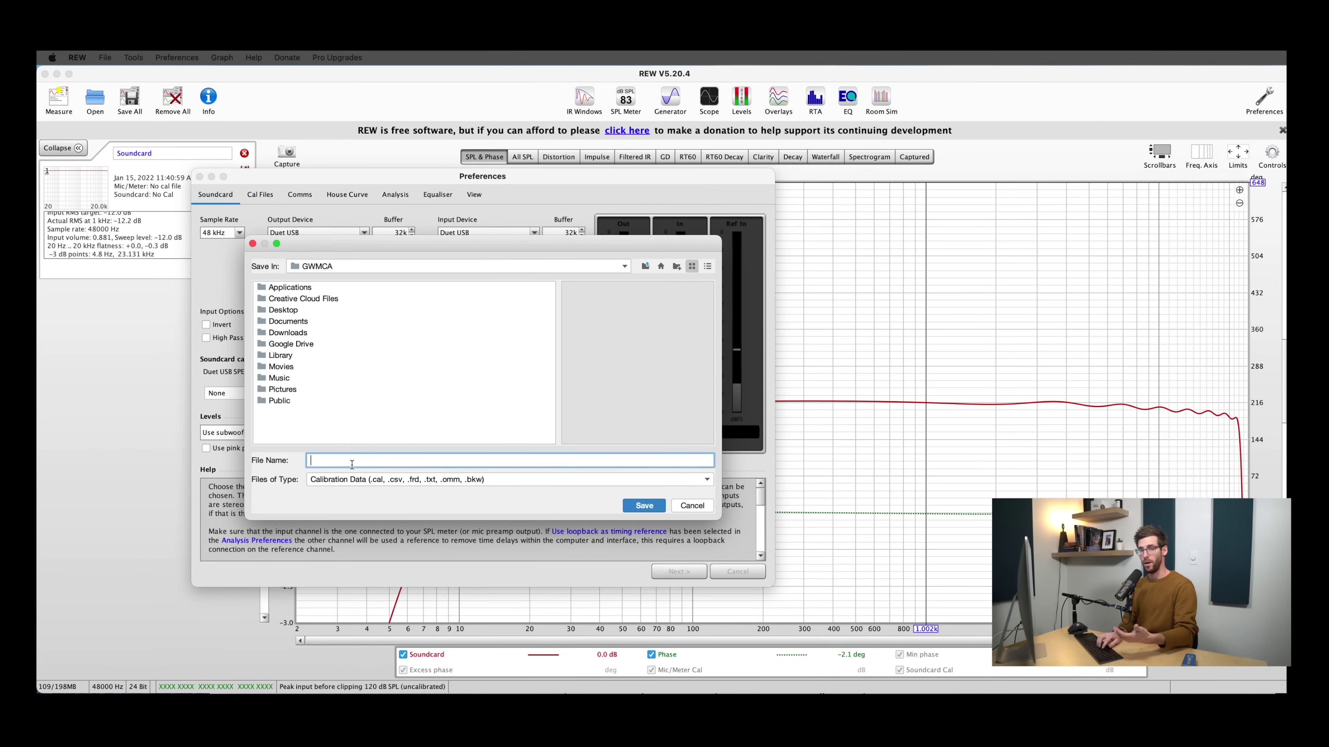
- Save it as Duet Cal File 1.15 in REW's Calibration Files folder and load it as soundcard calibration
{"action": "type", "text": "Duet "}
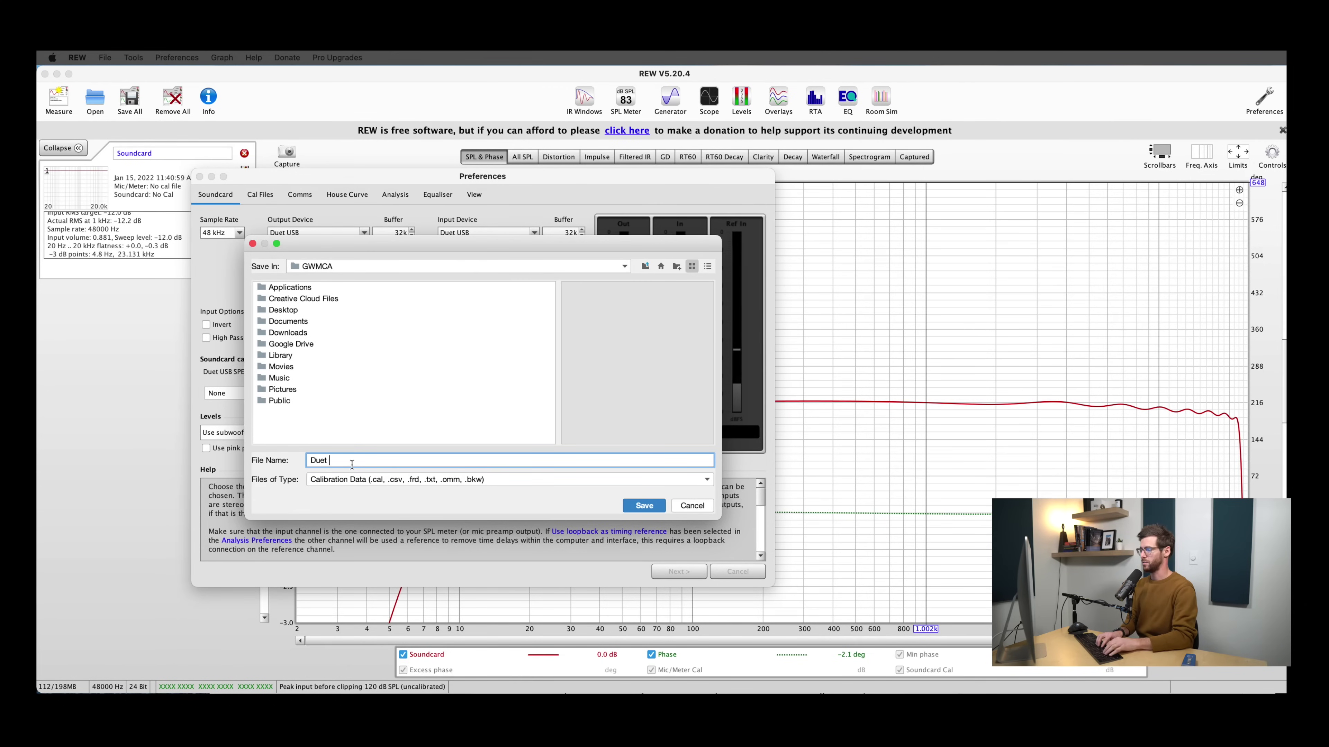
{"action": "type", "text": "Cal File 1.15"}
{"action": "left_click", "coordinate": [288, 320]}
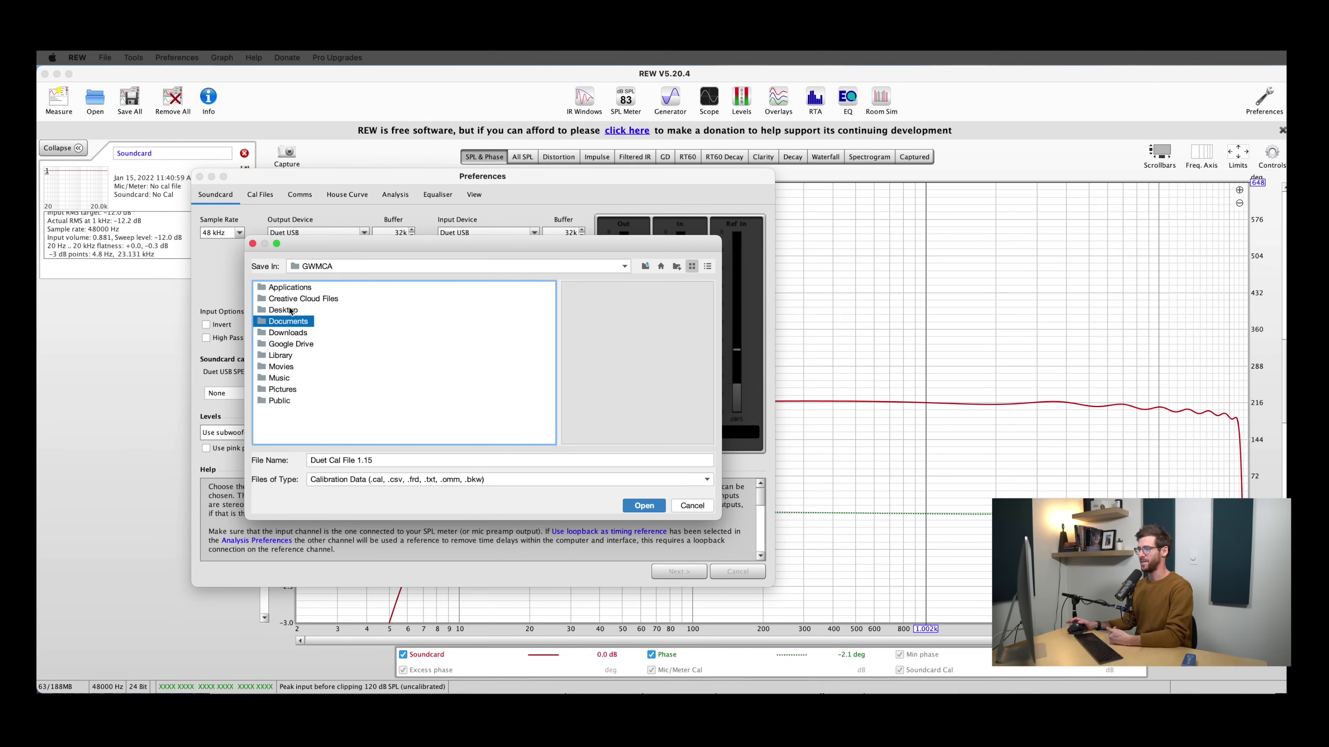
{"action": "left_click", "coordinate": [290, 310]}
{"action": "double_click", "coordinate": [290, 310]}
{"action": "left_click", "coordinate": [281, 289]}
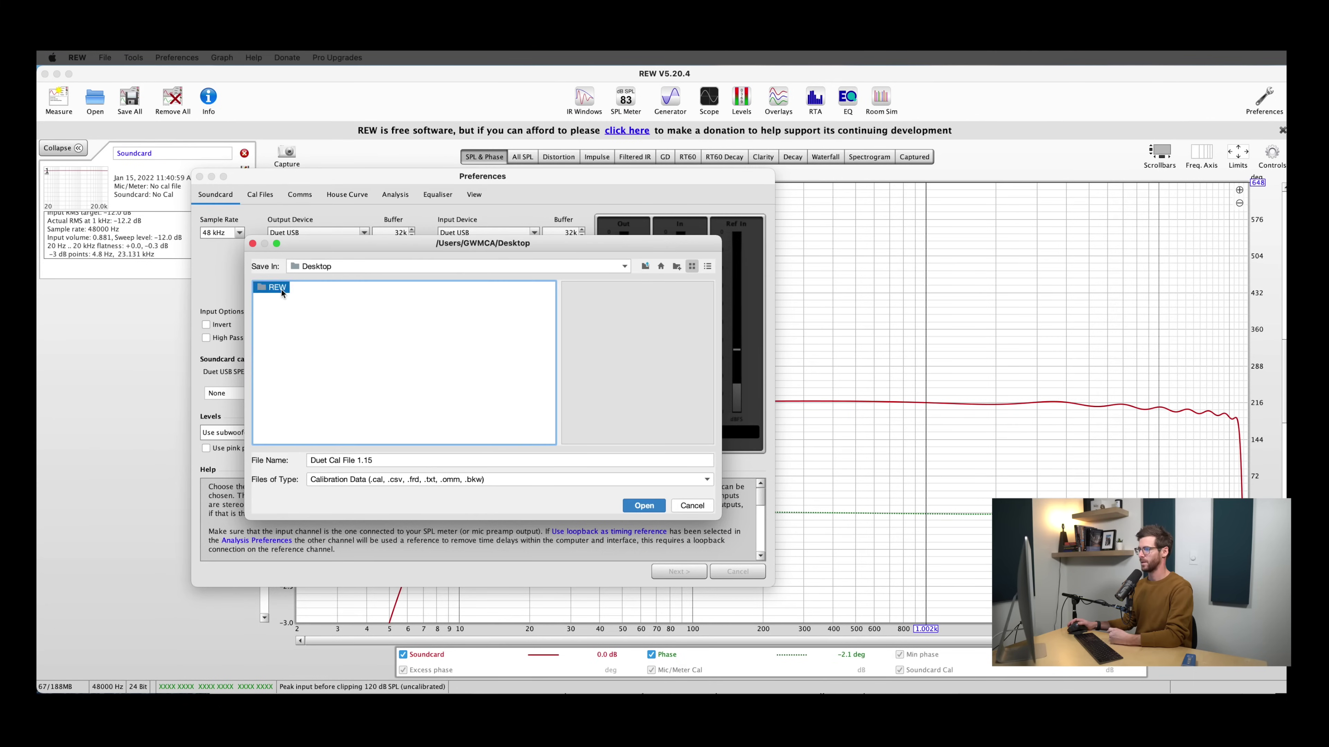
{"action": "double_click", "coordinate": [281, 289]}
{"action": "left_click", "coordinate": [283, 287]}
{"action": "double_click", "coordinate": [283, 288]}
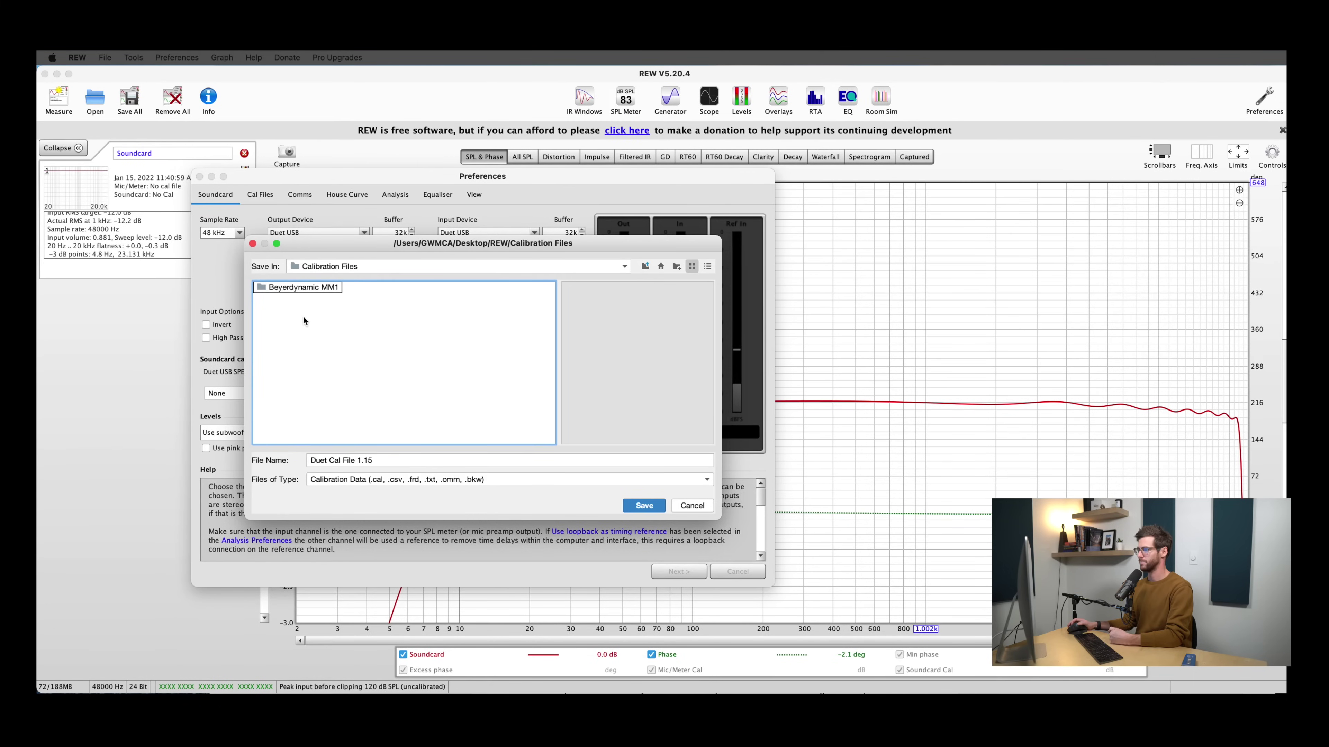
{"action": "key", "text": "Return"}
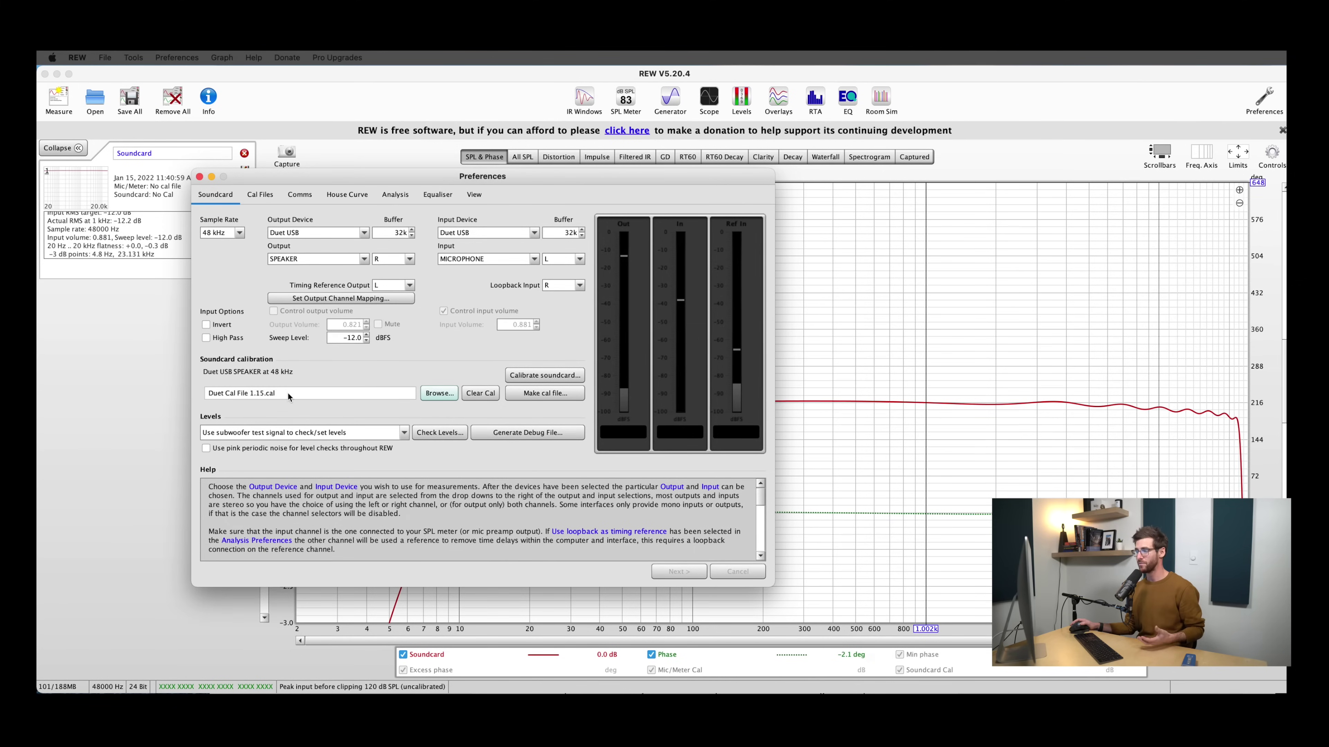
{"action": "left_click", "coordinate": [447, 397]}
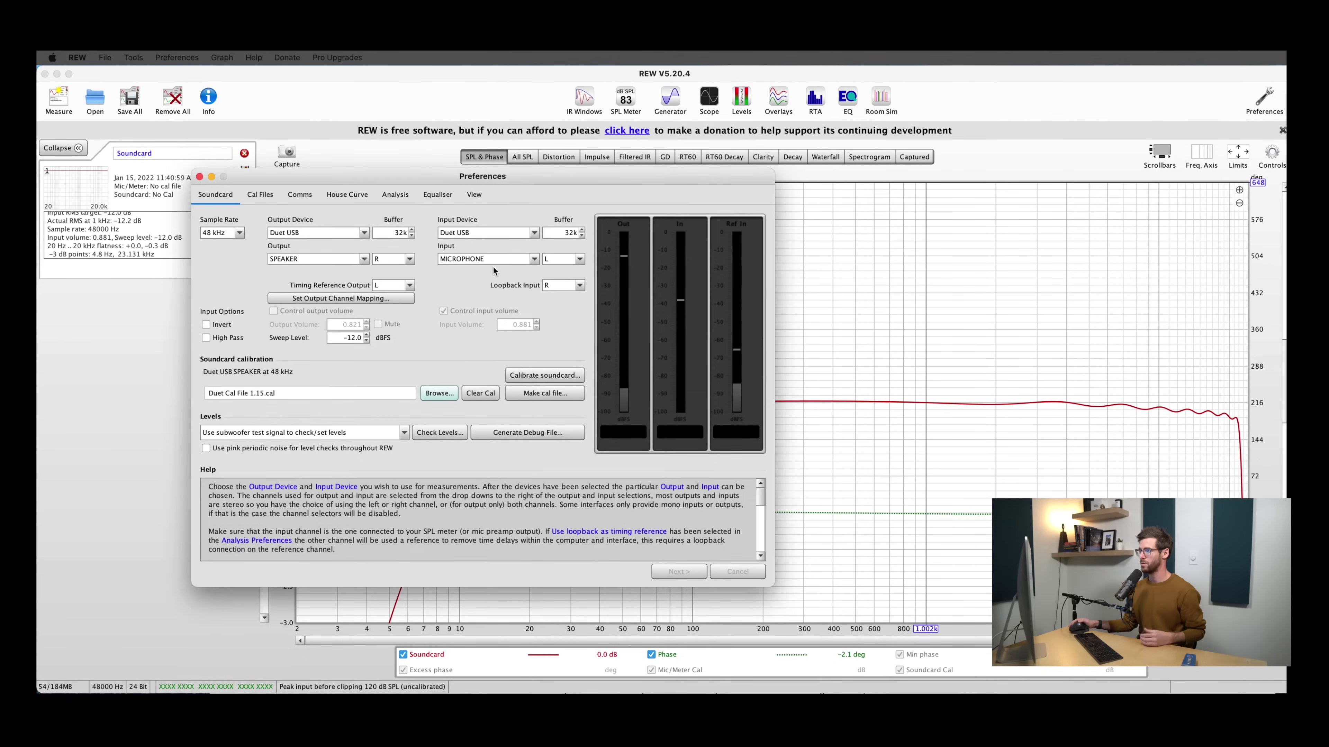
{"action": "left_click", "coordinate": [256, 202]}
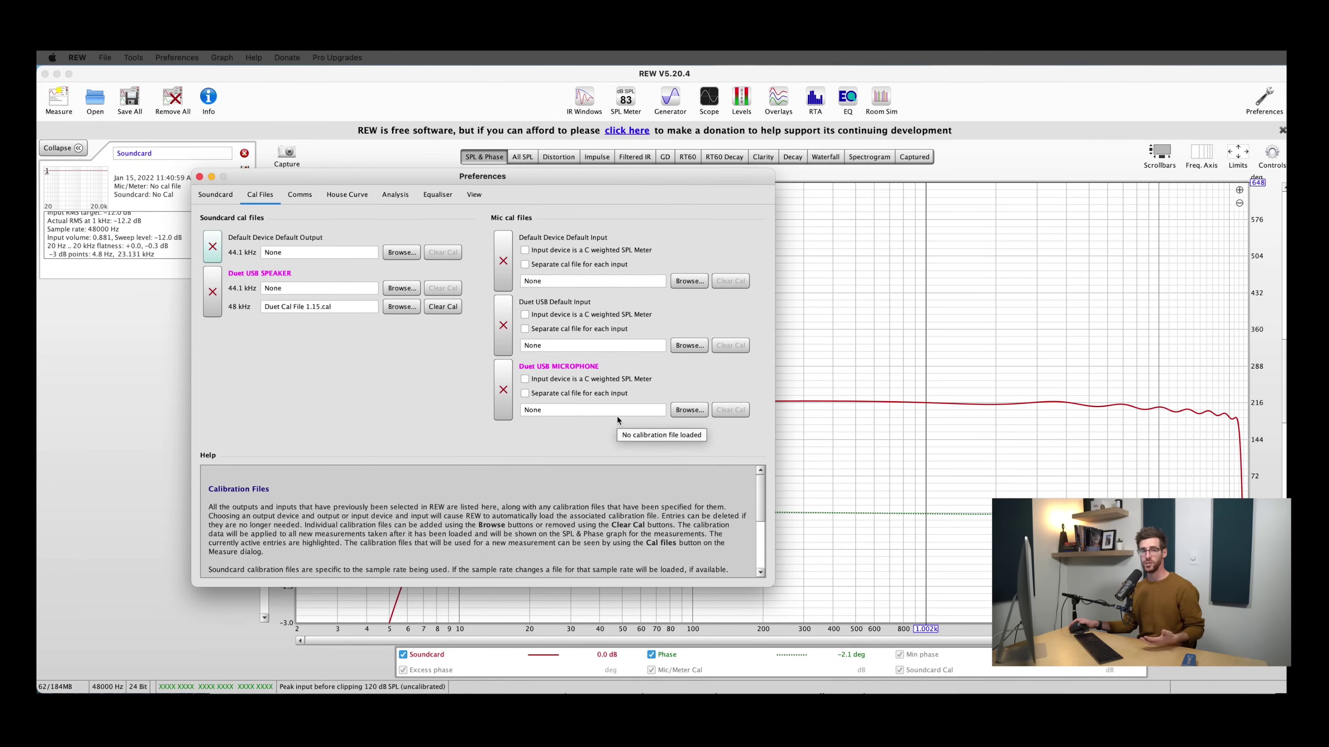
- Browse the Beyerdynamic MM1 folder for a microphone calibration file
{"action": "left_click", "coordinate": [683, 413]}
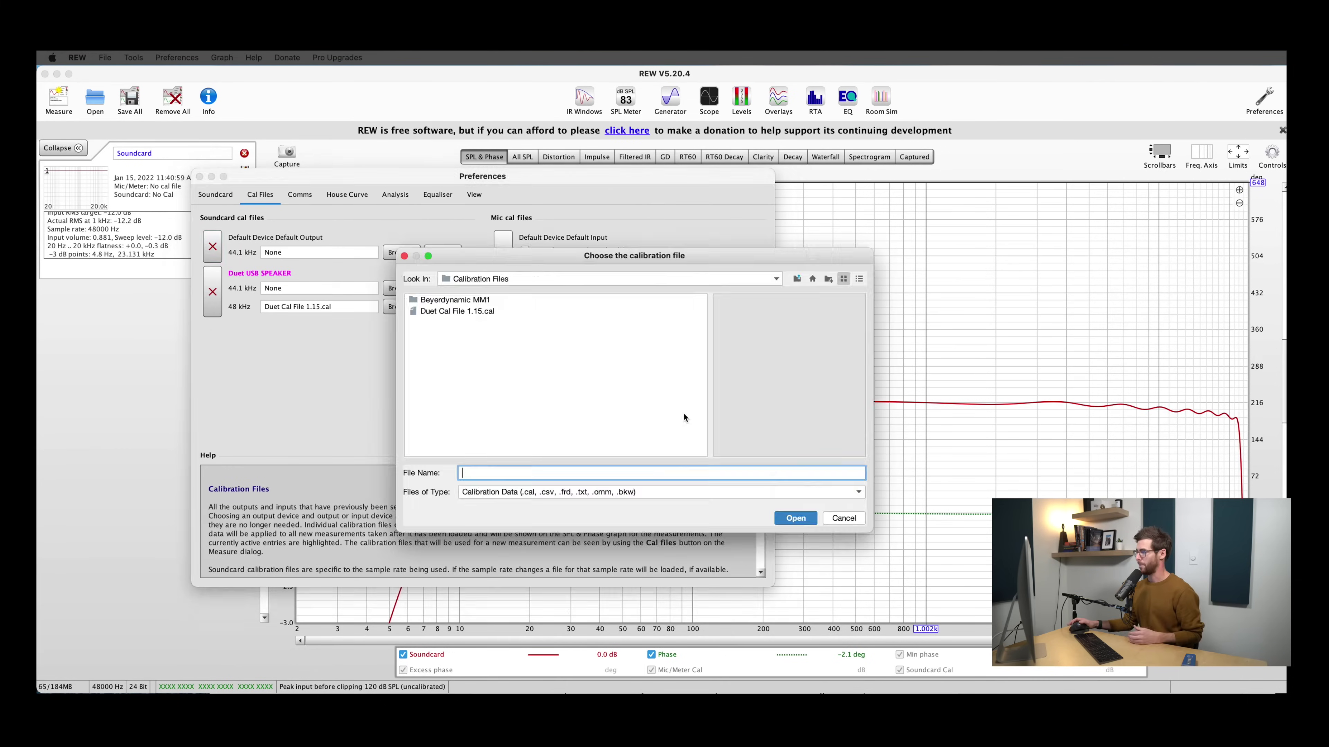
{"action": "double_click", "coordinate": [475, 300]}
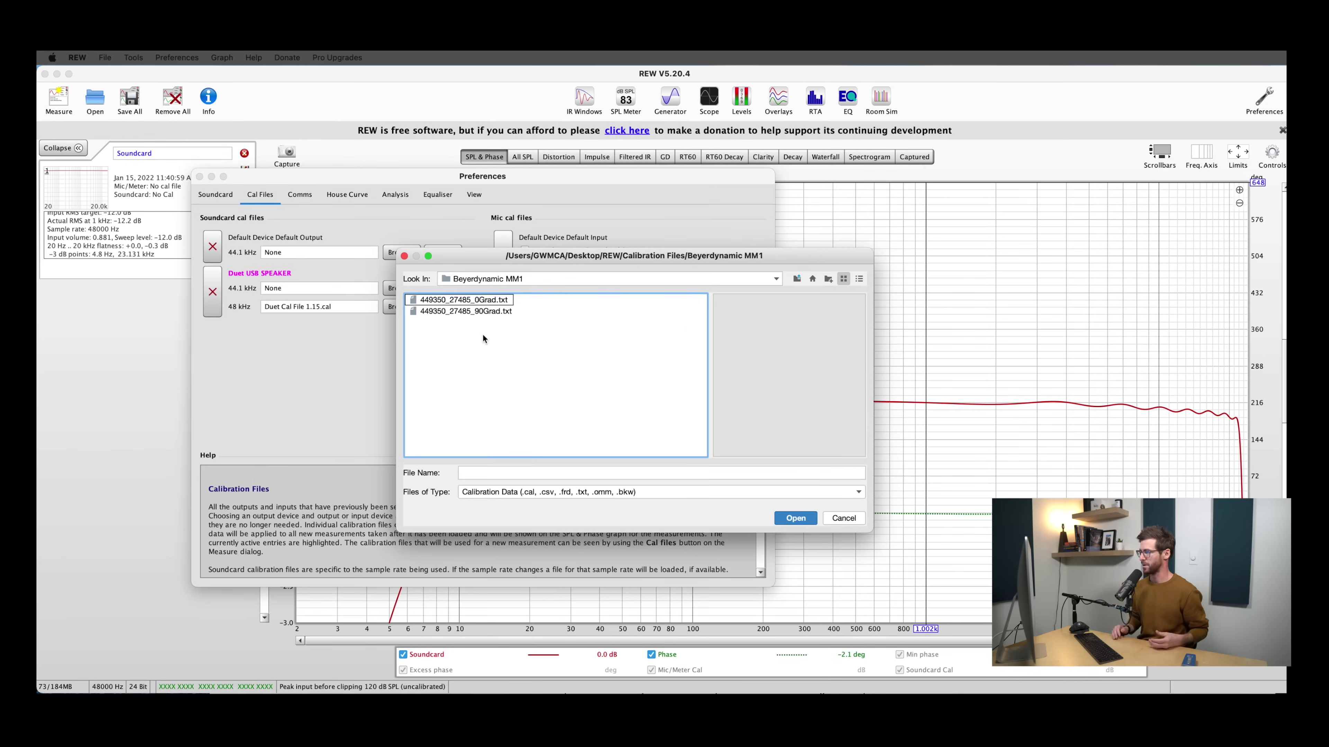
{"action": "key", "text": "Tab"}
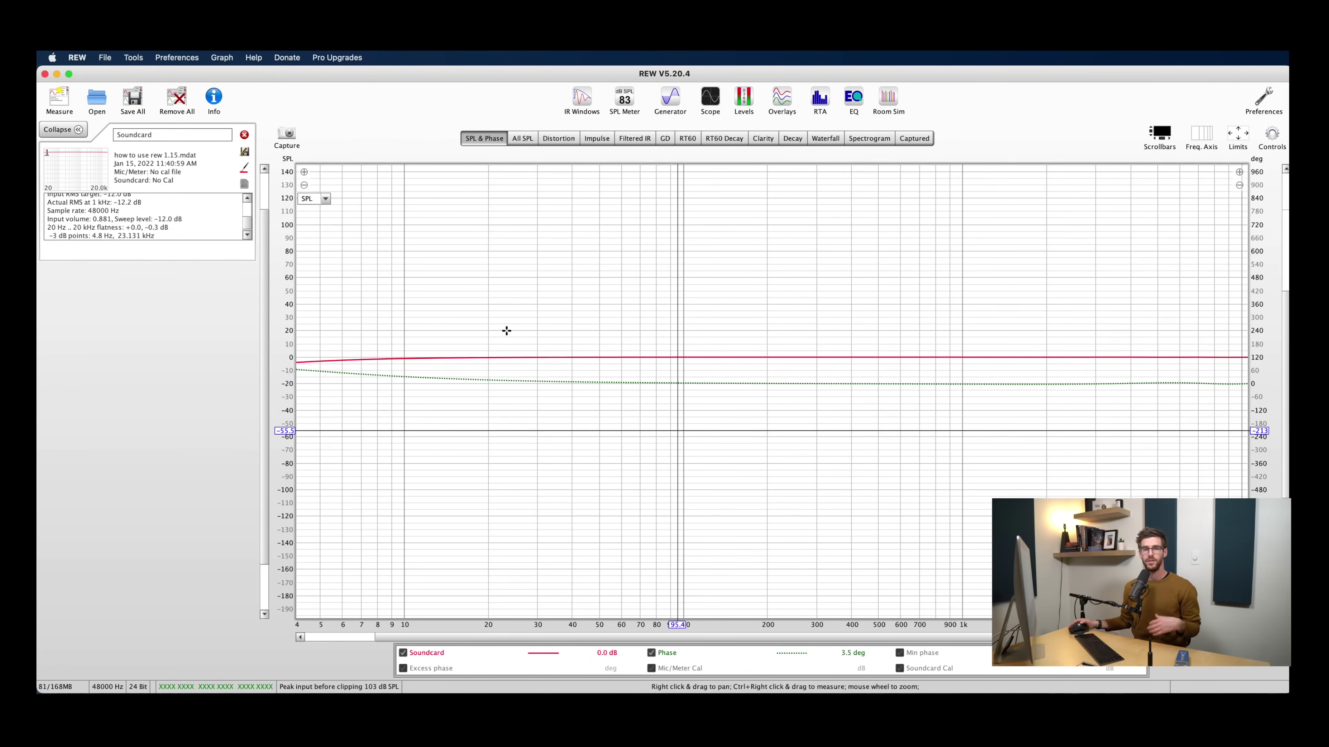
- Open the SPL meter and start its calibration
{"action": "left_click", "coordinate": [624, 99]}
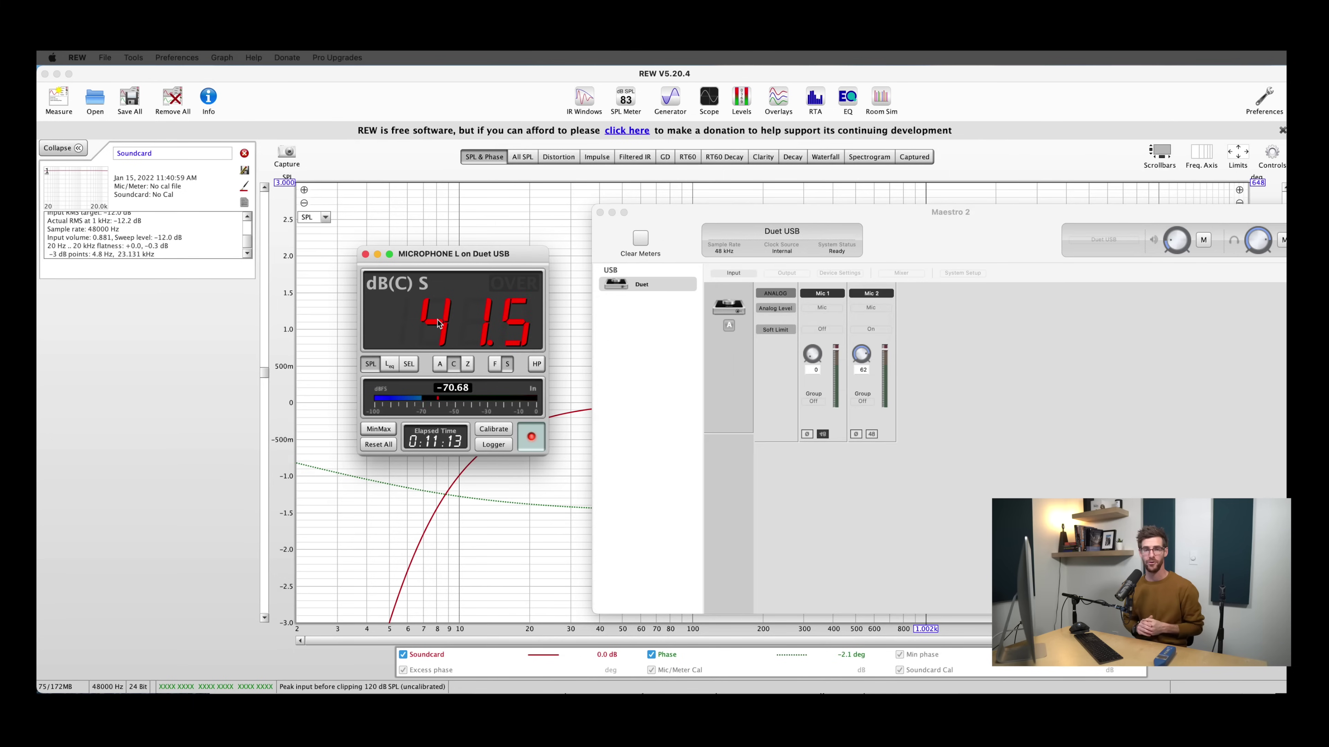
{"action": "left_click", "coordinate": [492, 430]}
- Choose 'Use REW speaker cal signal' as the calibration source and confirm it
{"action": "left_click_drag", "start_coordinate": [495, 298], "coordinate": [666, 315]}
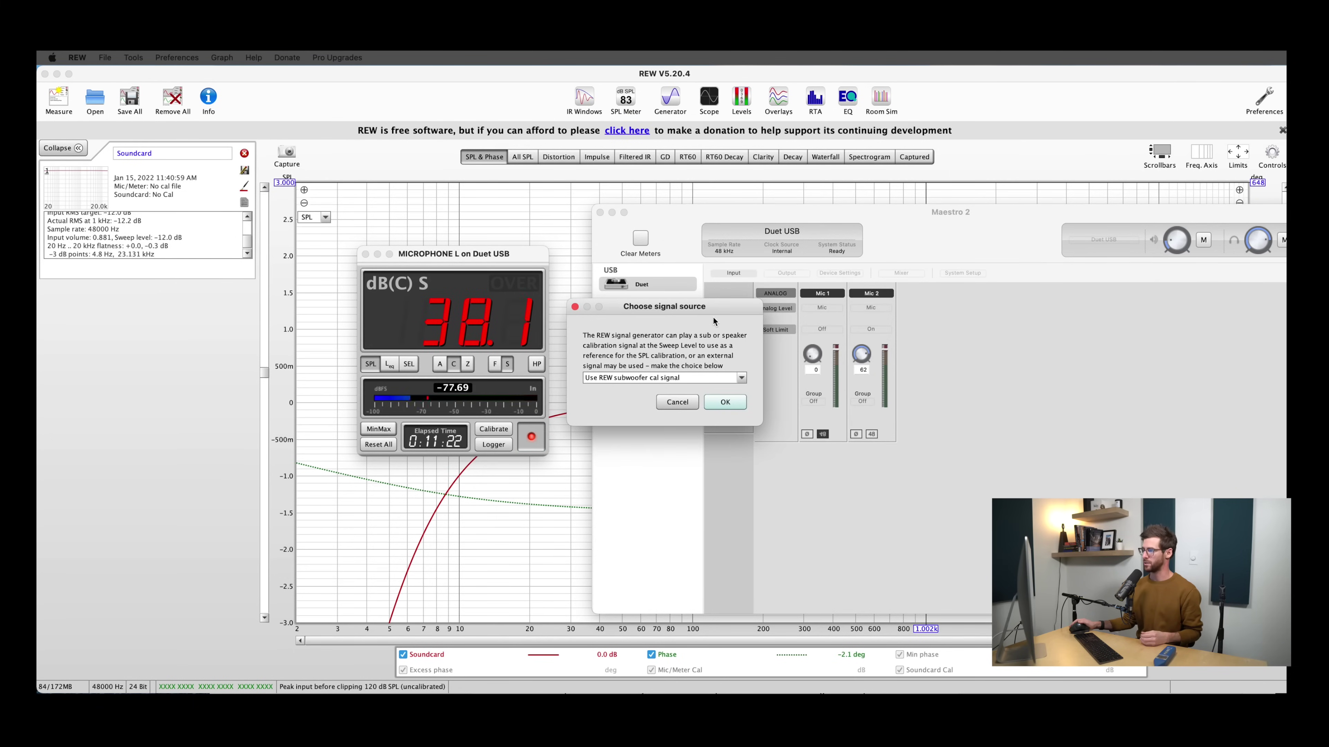
{"action": "left_click", "coordinate": [627, 380]}
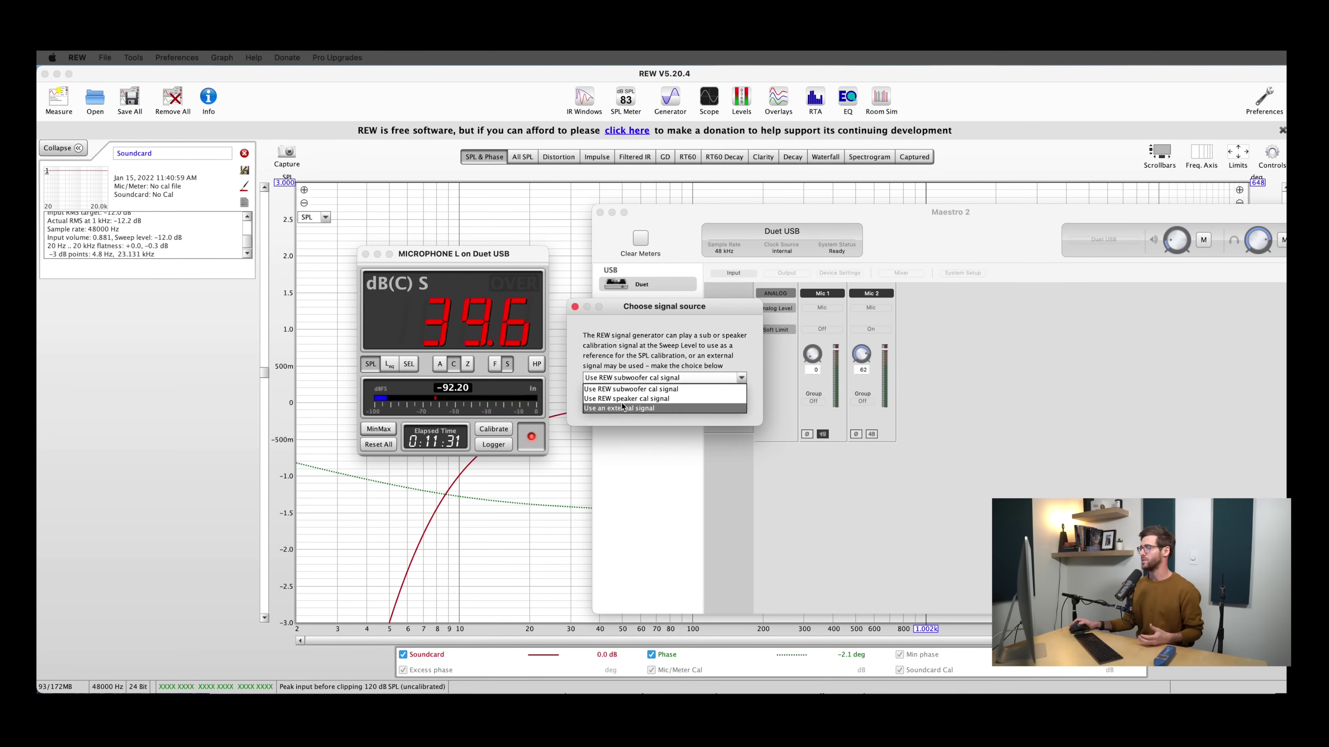
{"action": "left_click", "coordinate": [649, 400]}
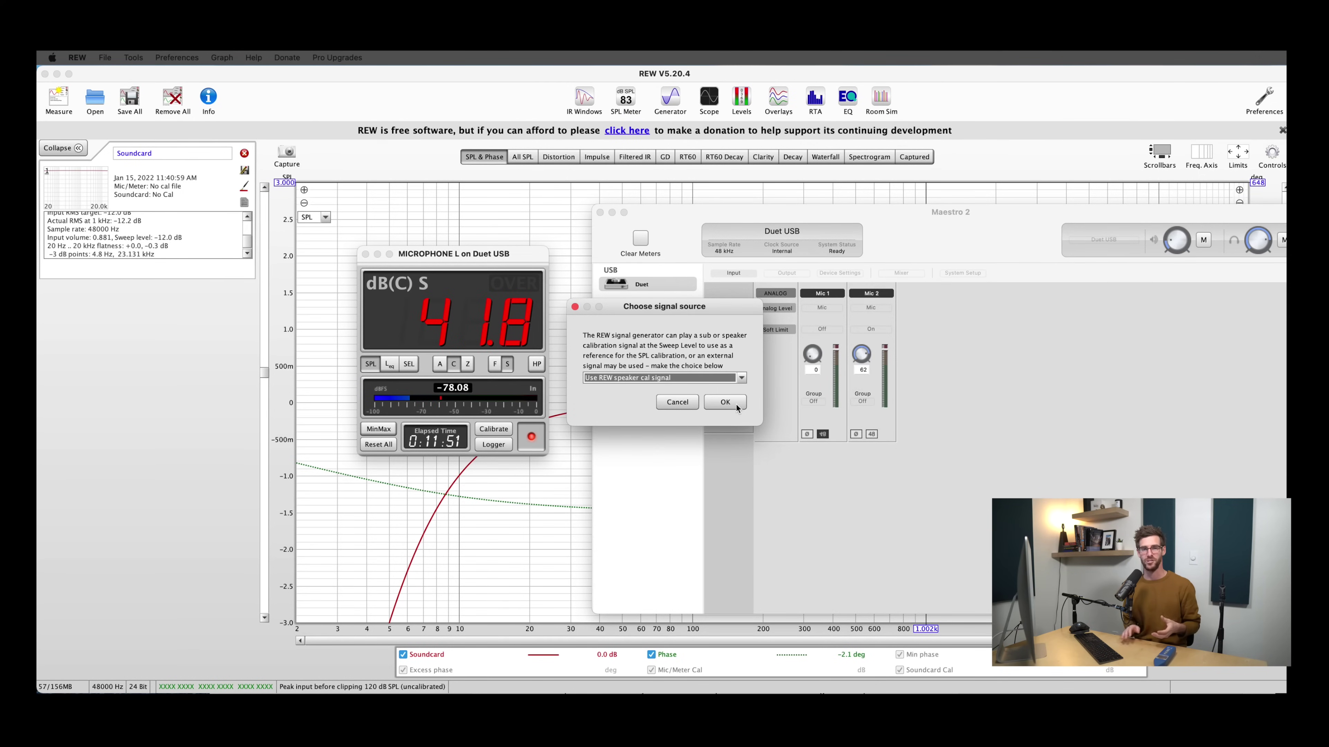
{"action": "left_click", "coordinate": [725, 403]}
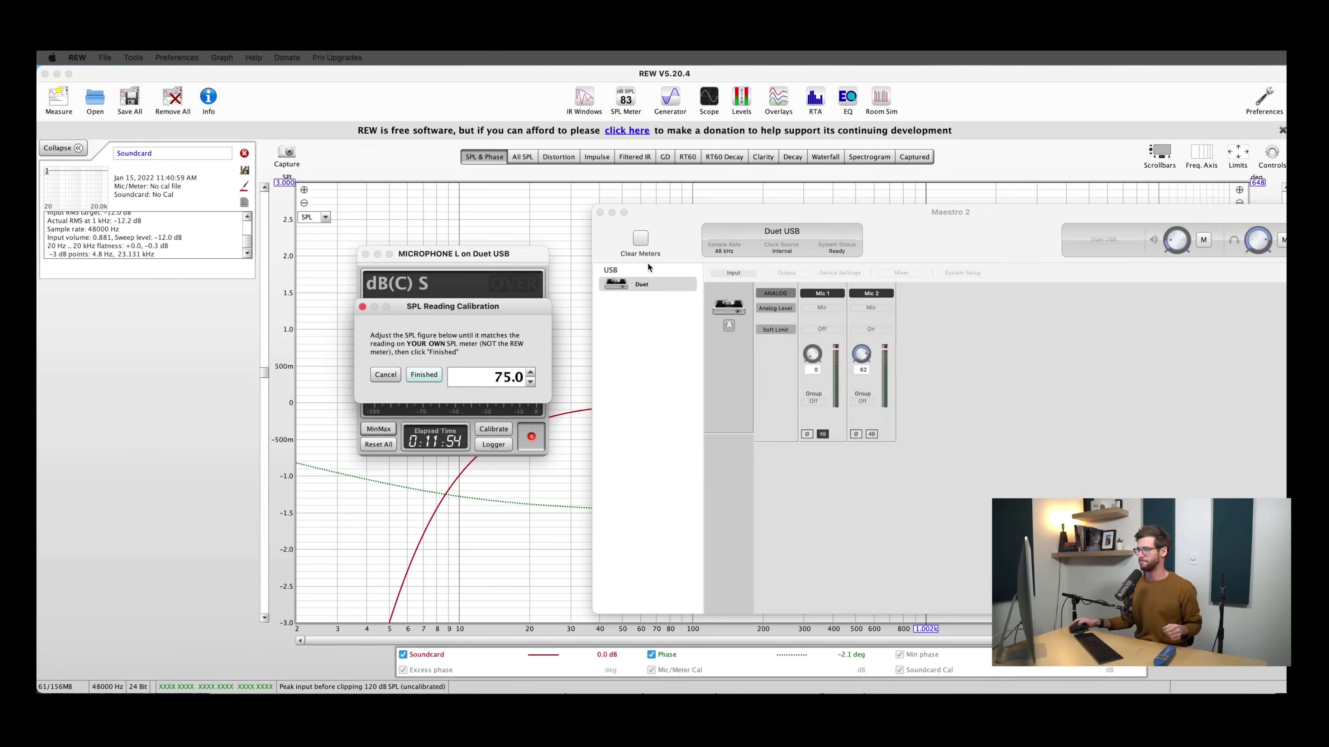
- Replace the SPL reading to match with 80.0 in the calibration dialog
{"action": "left_click_drag", "start_coordinate": [539, 325], "coordinate": [731, 329]}
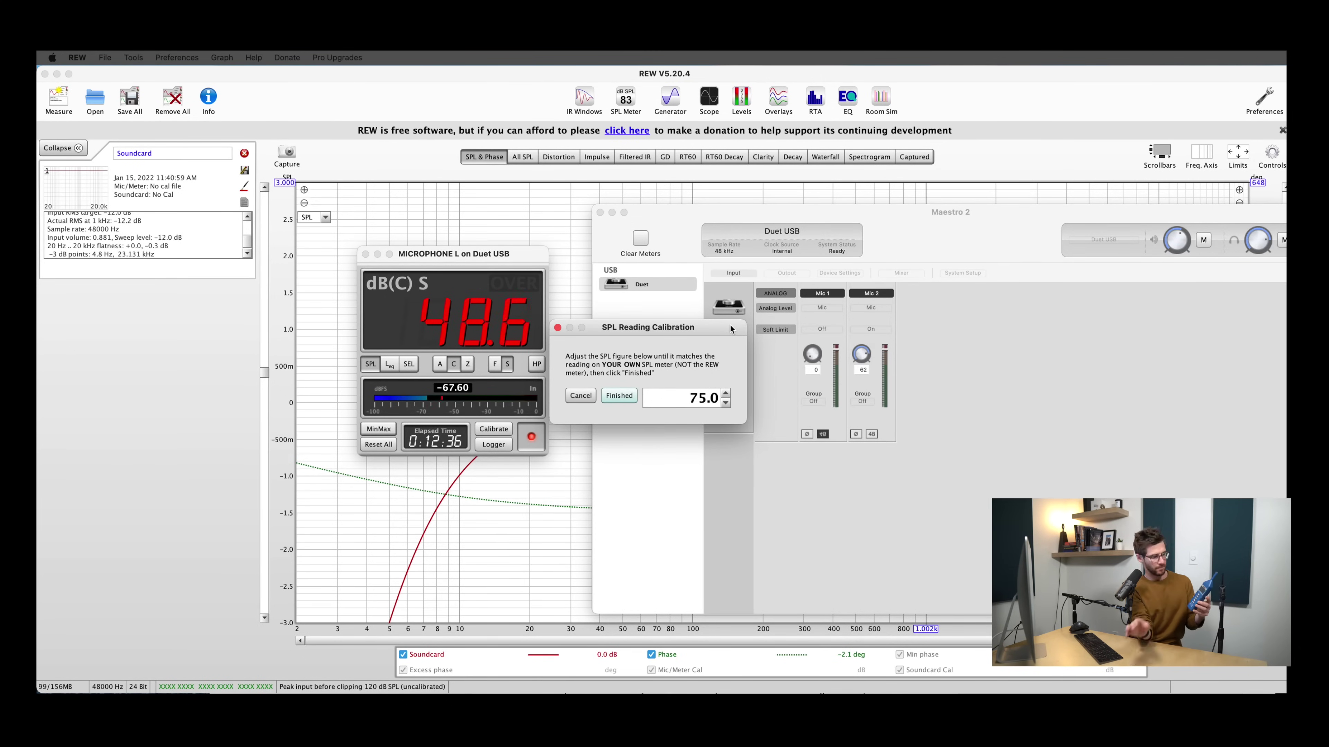
{"action": "double_click", "coordinate": [706, 399]}
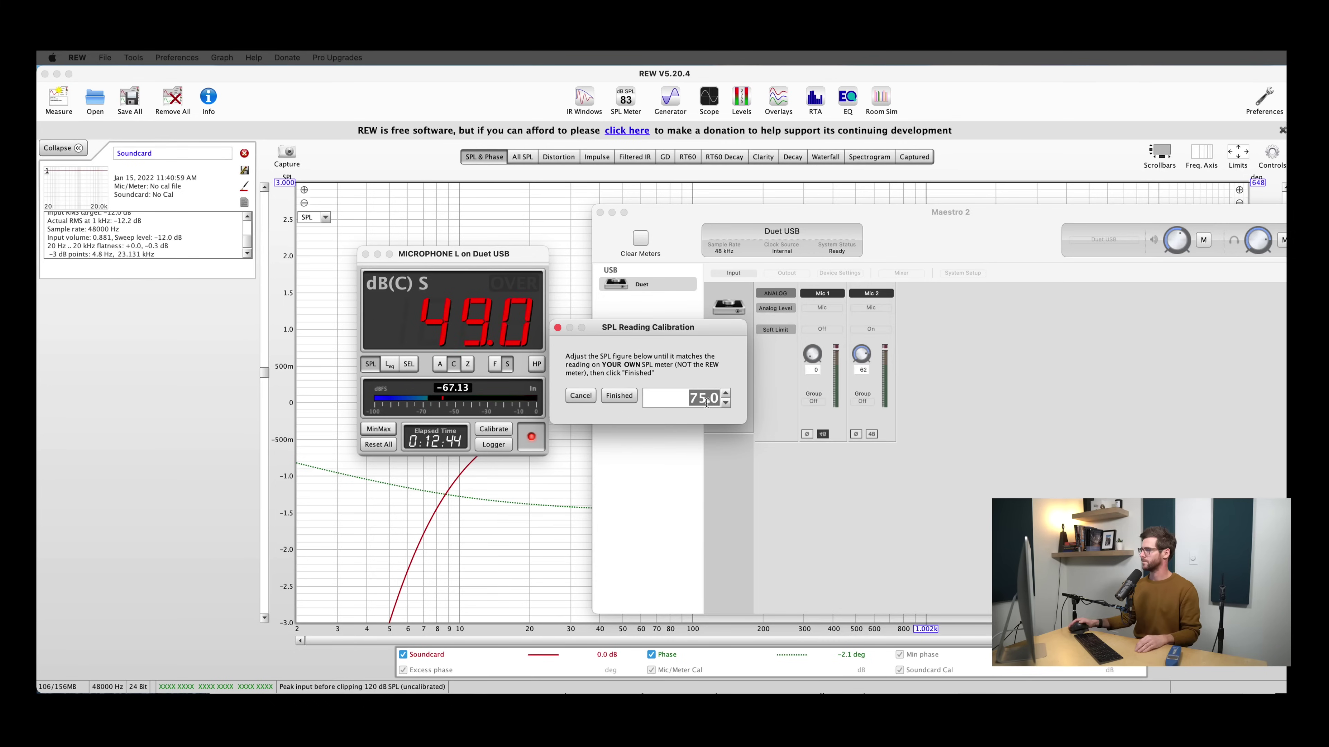
{"action": "type", "text": "80.0"}
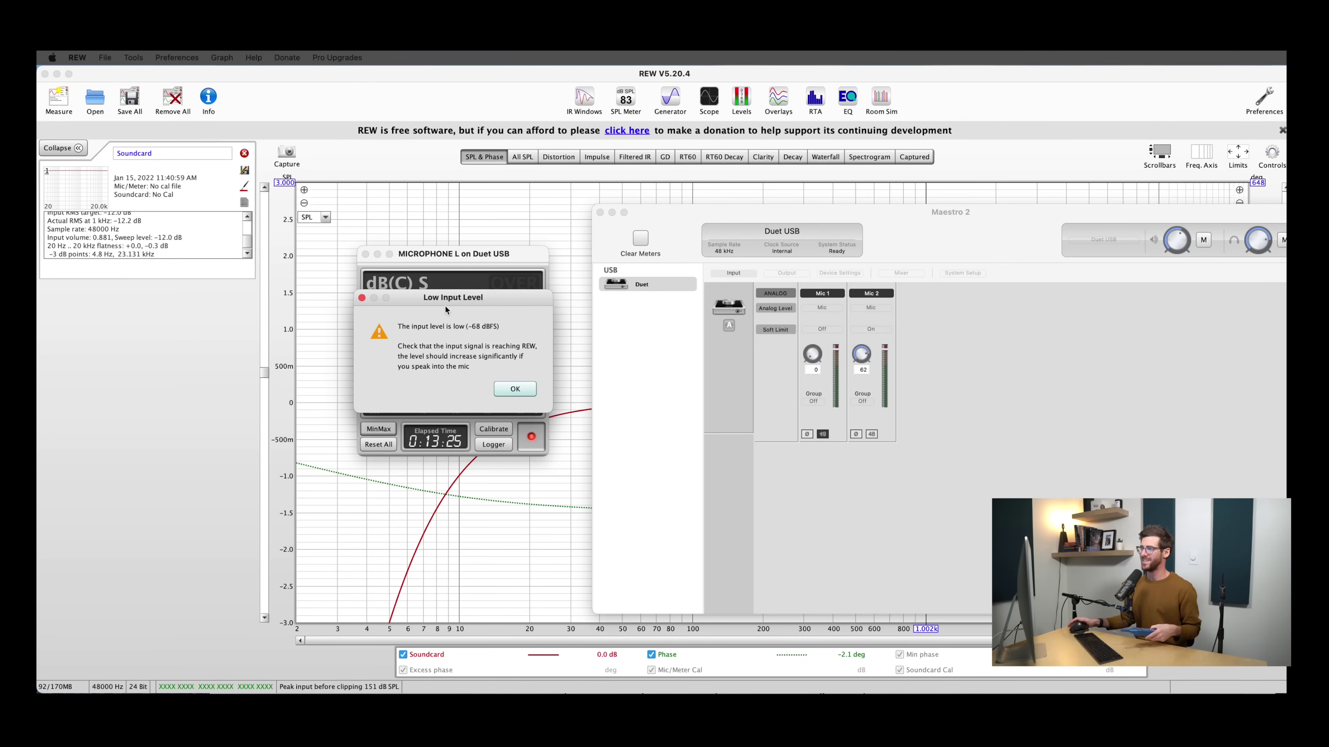
- Turn up the Mic 1 gain in Maestro 2 and dismiss the low input level warning
{"action": "left_click_drag", "start_coordinate": [441, 302], "coordinate": [449, 478]}
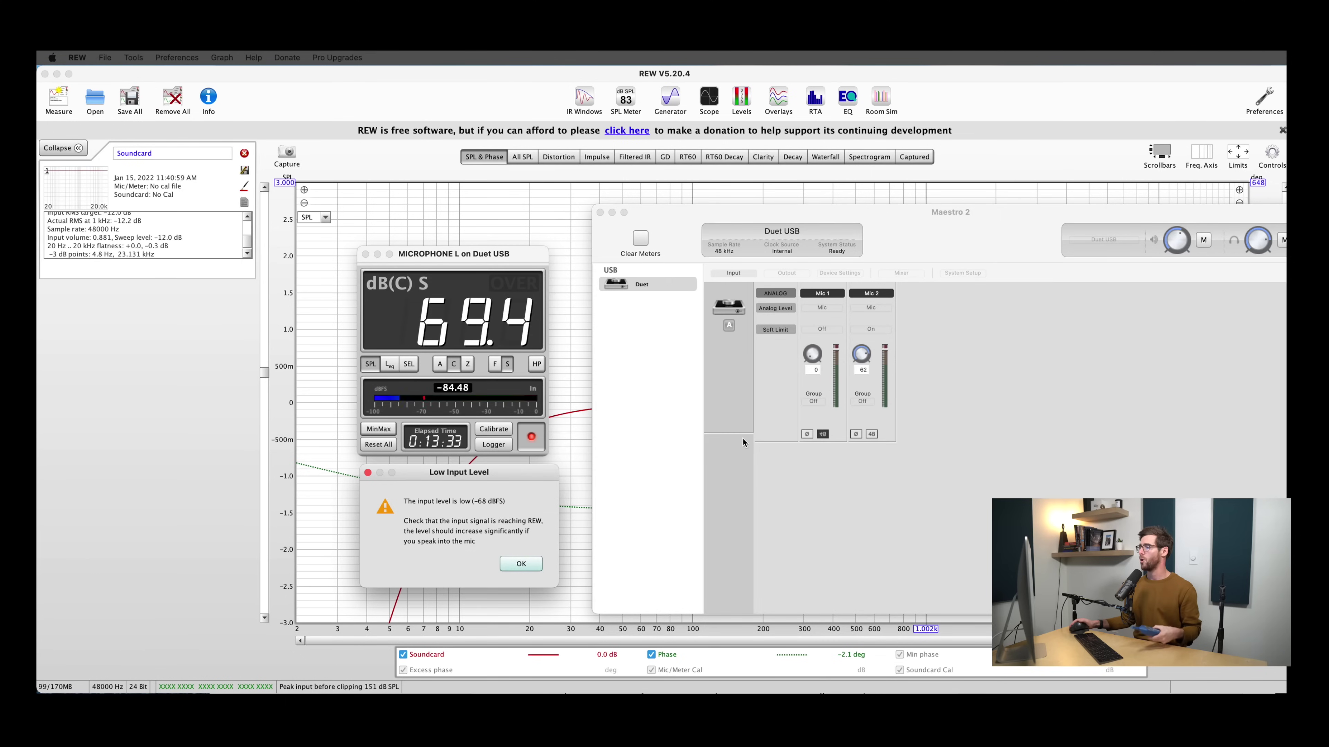
{"action": "left_click", "coordinate": [816, 367]}
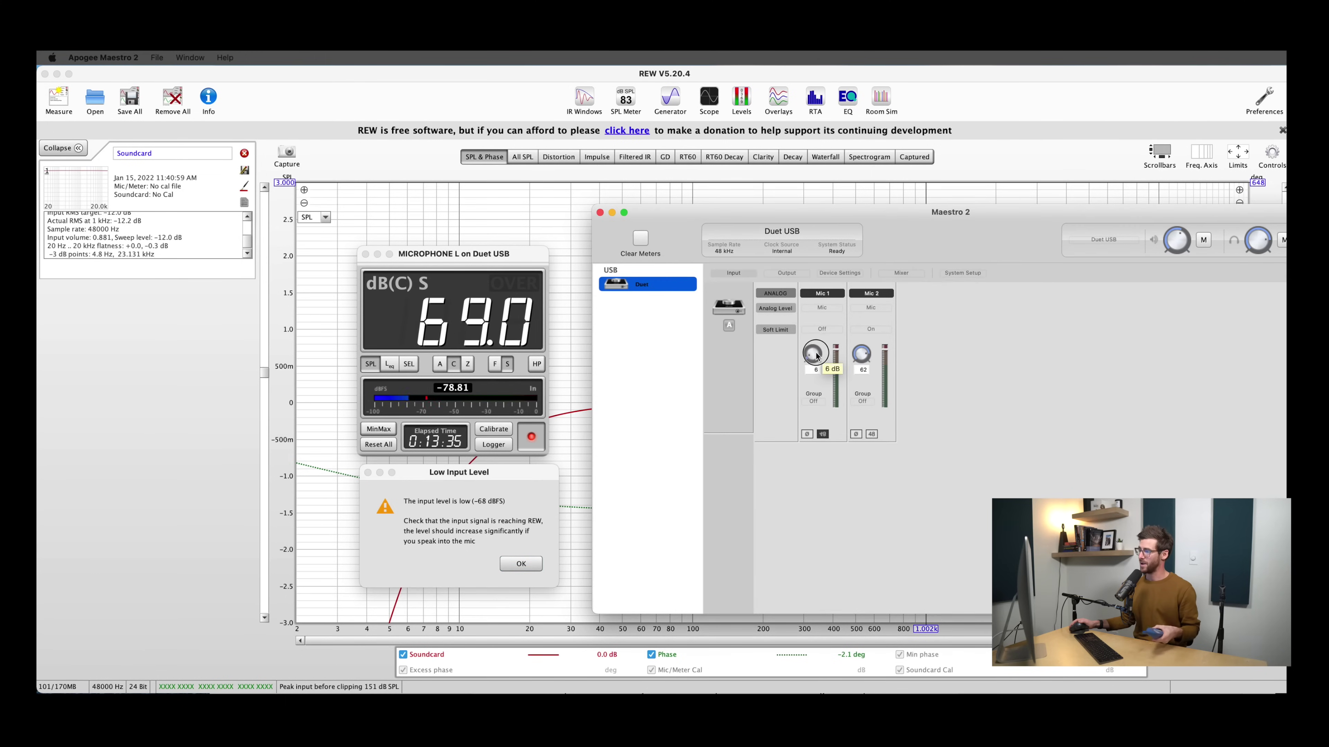
{"action": "left_click_drag", "start_coordinate": [816, 366], "coordinate": [830, 334]}
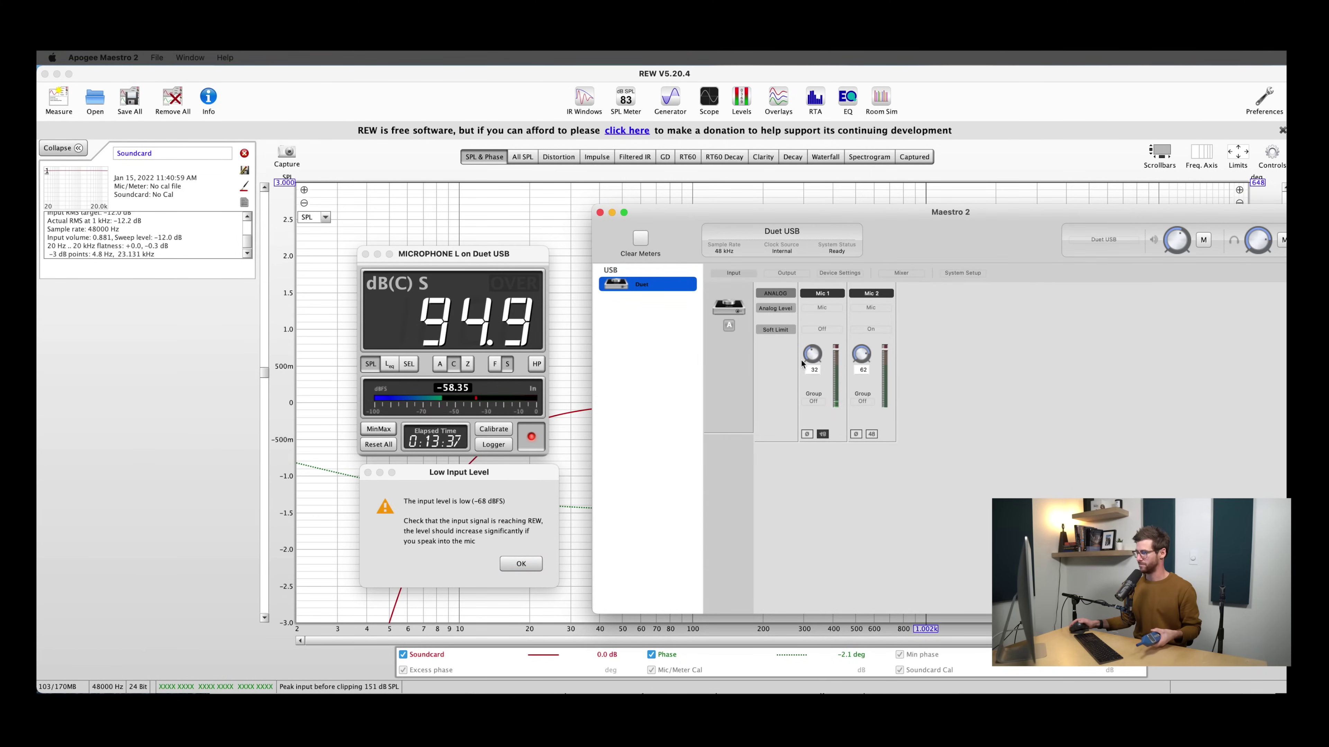
{"action": "left_click", "coordinate": [521, 564]}
- Restart SPL meter calibration using the REW speaker cal signal
{"action": "left_click", "coordinate": [492, 429]}
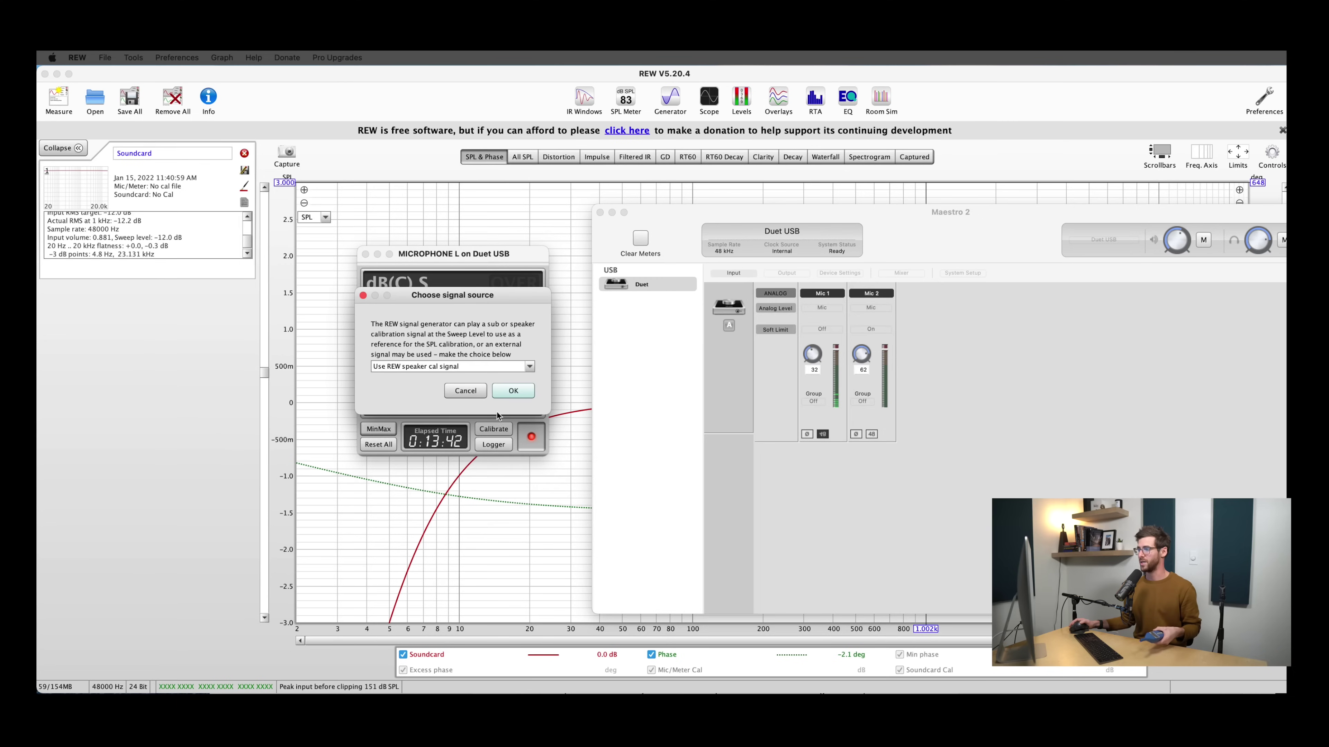
{"action": "left_click_drag", "start_coordinate": [504, 303], "coordinate": [741, 304]}
{"action": "left_click", "coordinate": [767, 367]}
{"action": "left_click", "coordinate": [680, 387]}
{"action": "left_click", "coordinate": [751, 390]}
- Raise Mic 1 gain to 48, finish calibration at 80 dB, and close the SPL meter
{"action": "left_click_drag", "start_coordinate": [519, 302], "coordinate": [703, 465]}
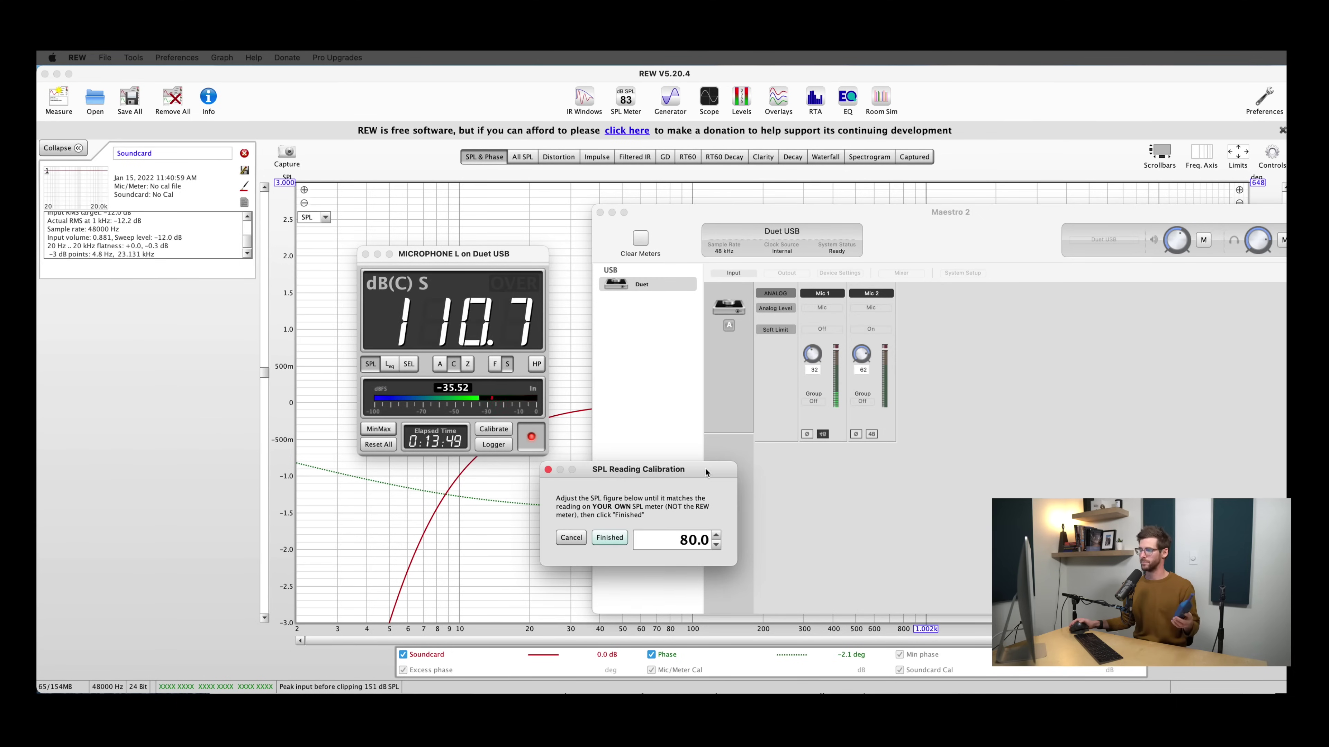
{"action": "left_click_drag", "start_coordinate": [812, 354], "coordinate": [812, 329]}
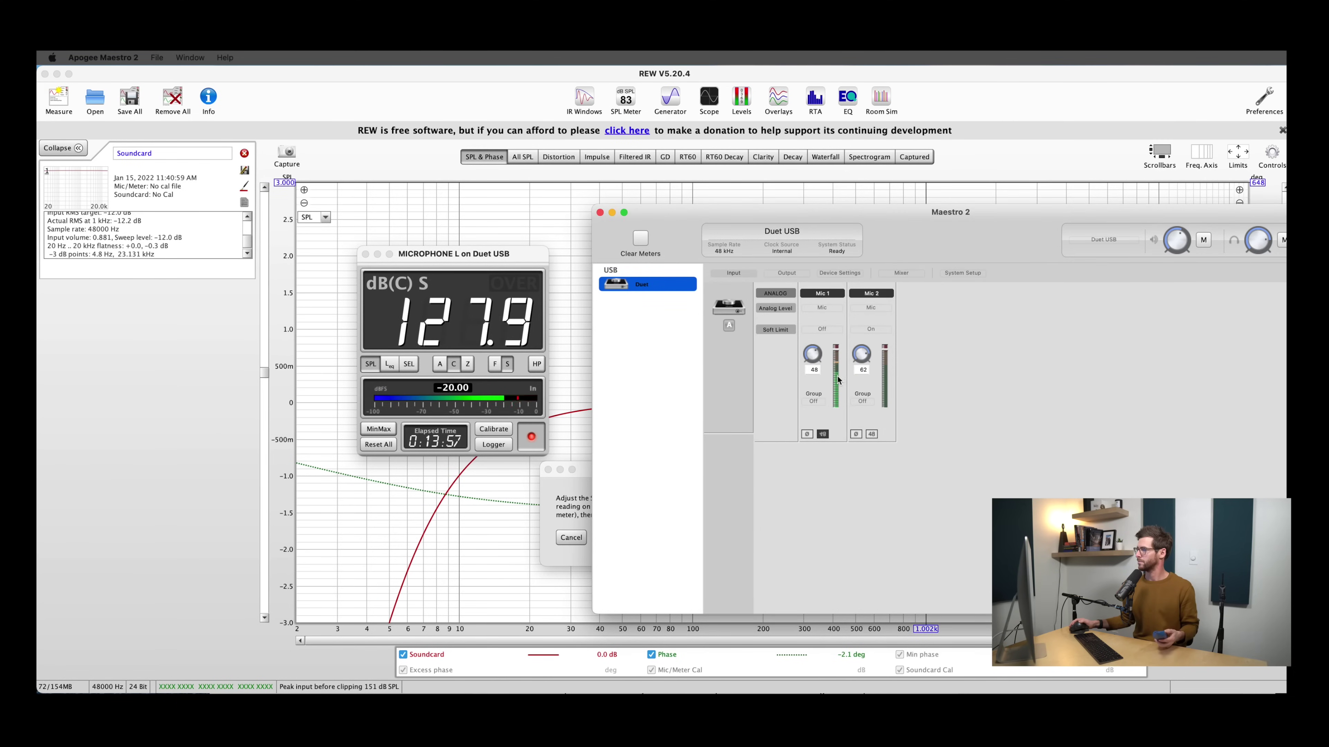
{"action": "left_click", "coordinate": [627, 514]}
{"action": "left_click", "coordinate": [609, 537]}
{"action": "key", "text": "Return"}
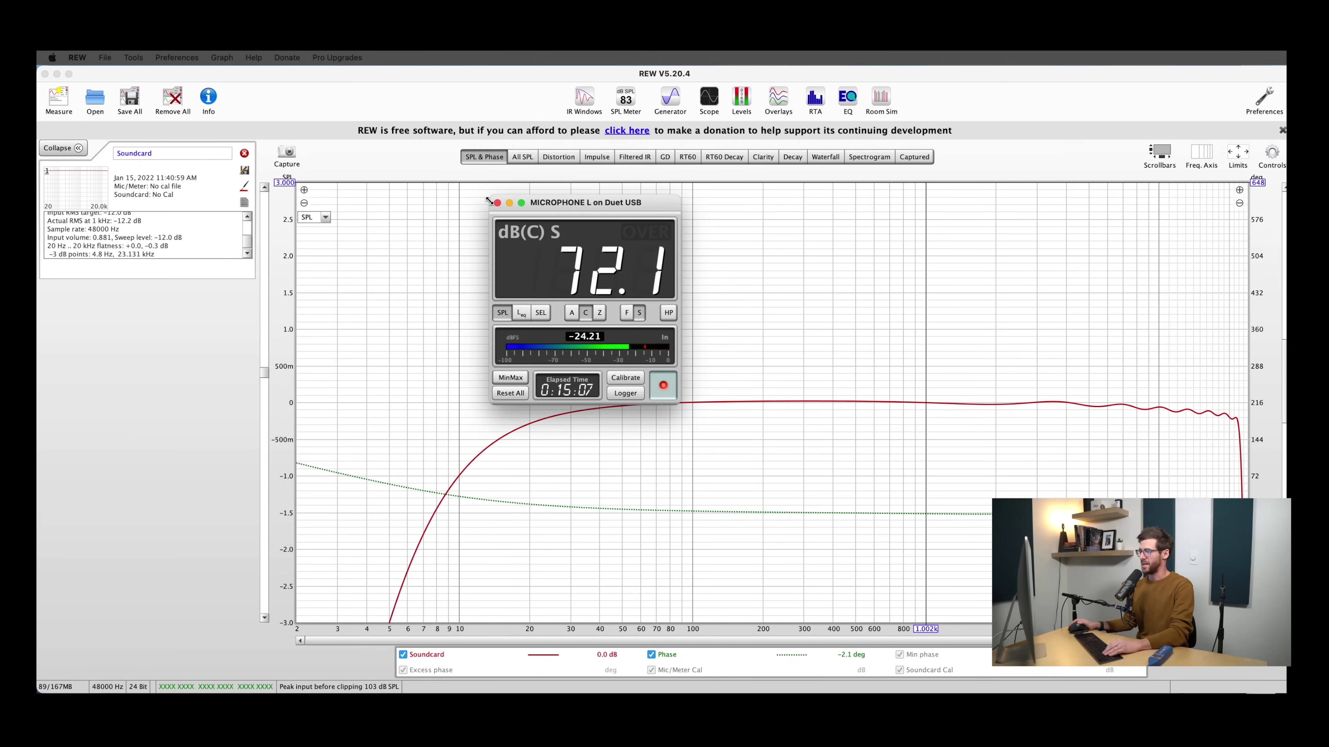
{"action": "left_click", "coordinate": [497, 203]}
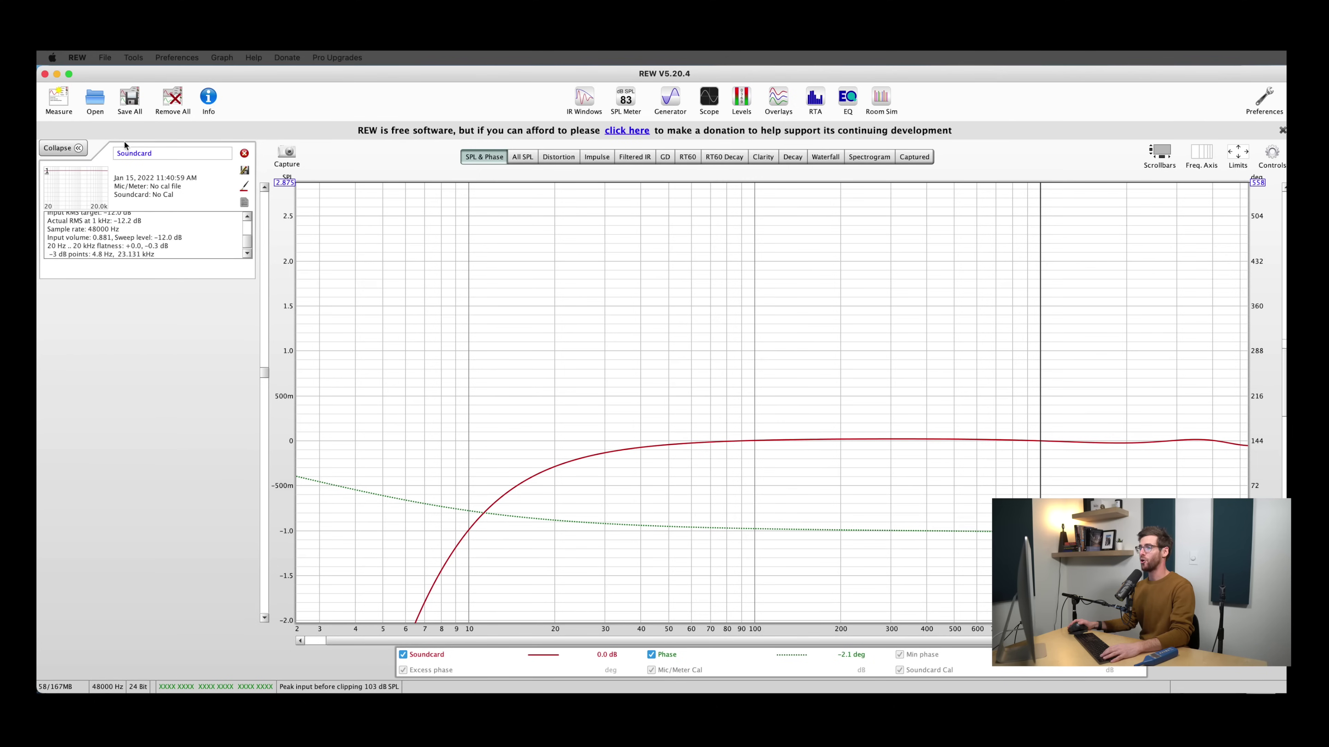
- Open the Make a measurement dialog, preset to a 256k SPL sweep from 0–20,000 Hz at -12 dBFS
{"action": "left_click", "coordinate": [53, 106]}
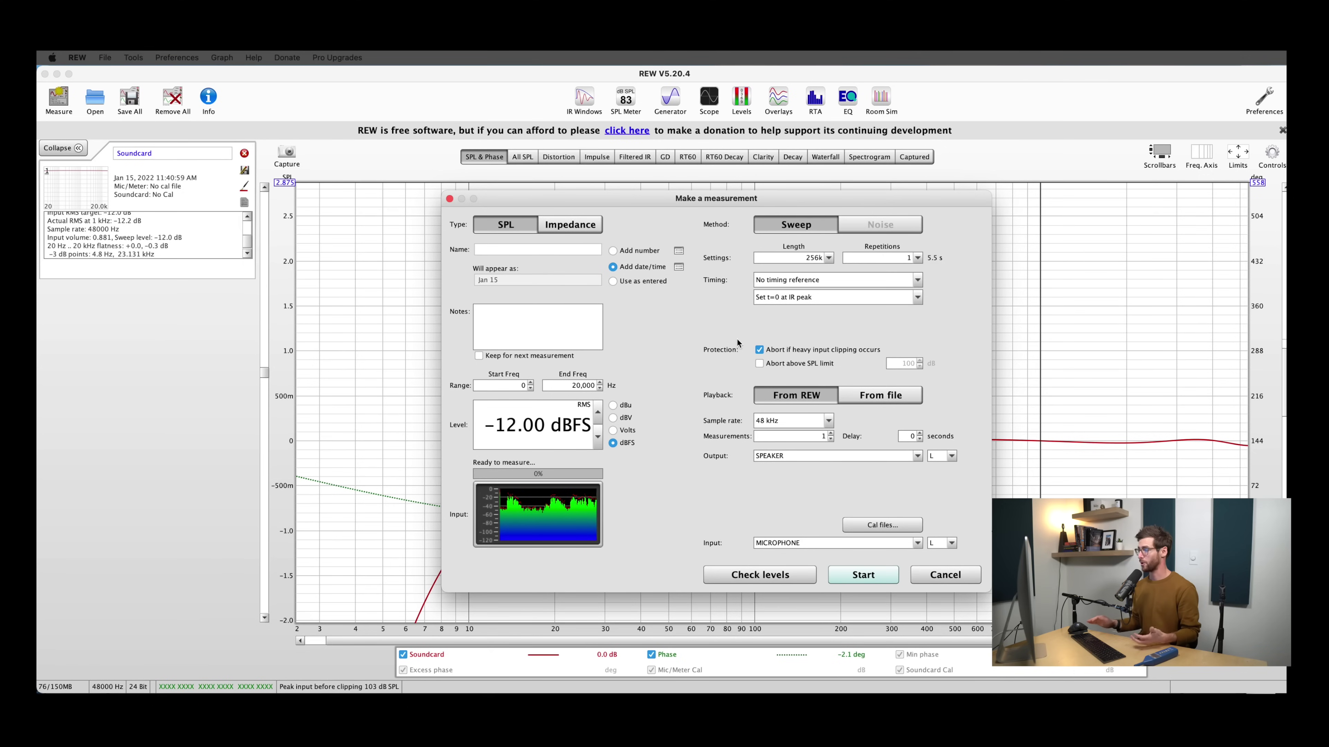
- Name the measurement 'How to use Rew' and add the note 'test 1 speaker 1 mic 1'
{"action": "left_click", "coordinate": [517, 248]}
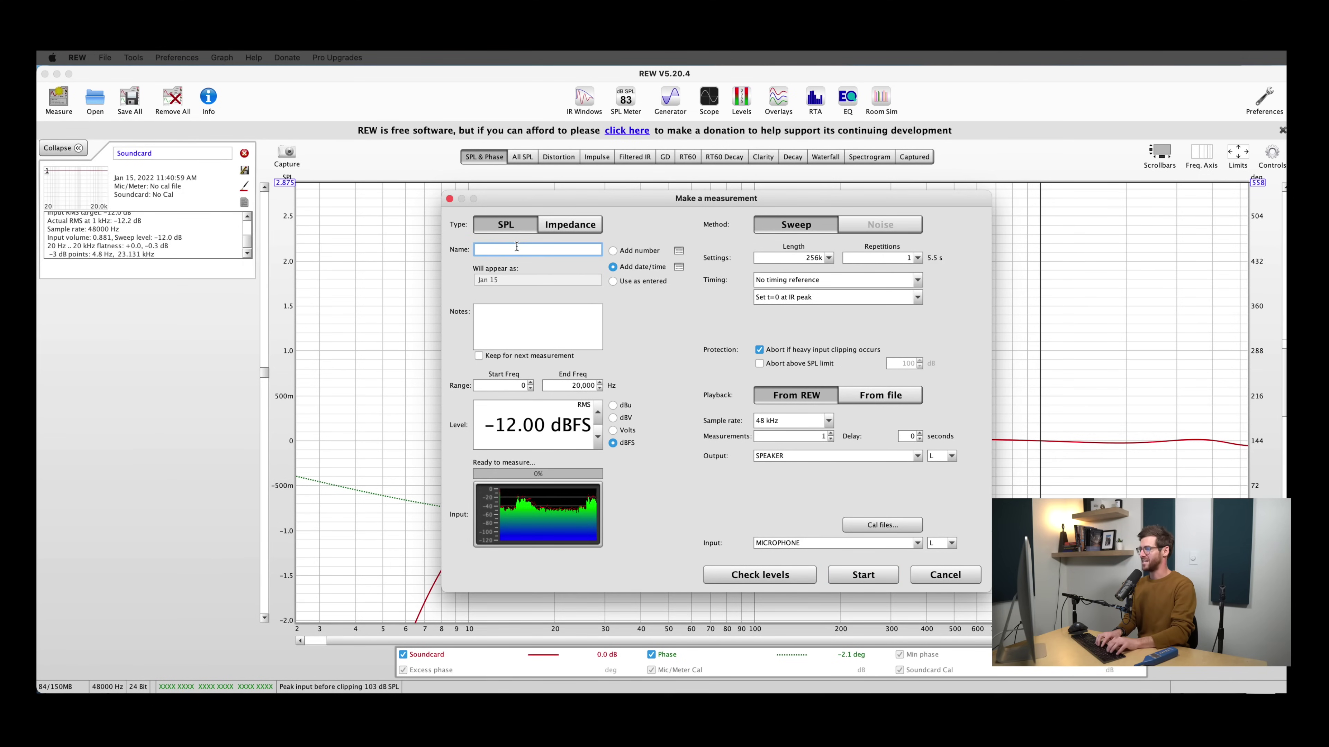
{"action": "type", "text": "How to use Rew"}
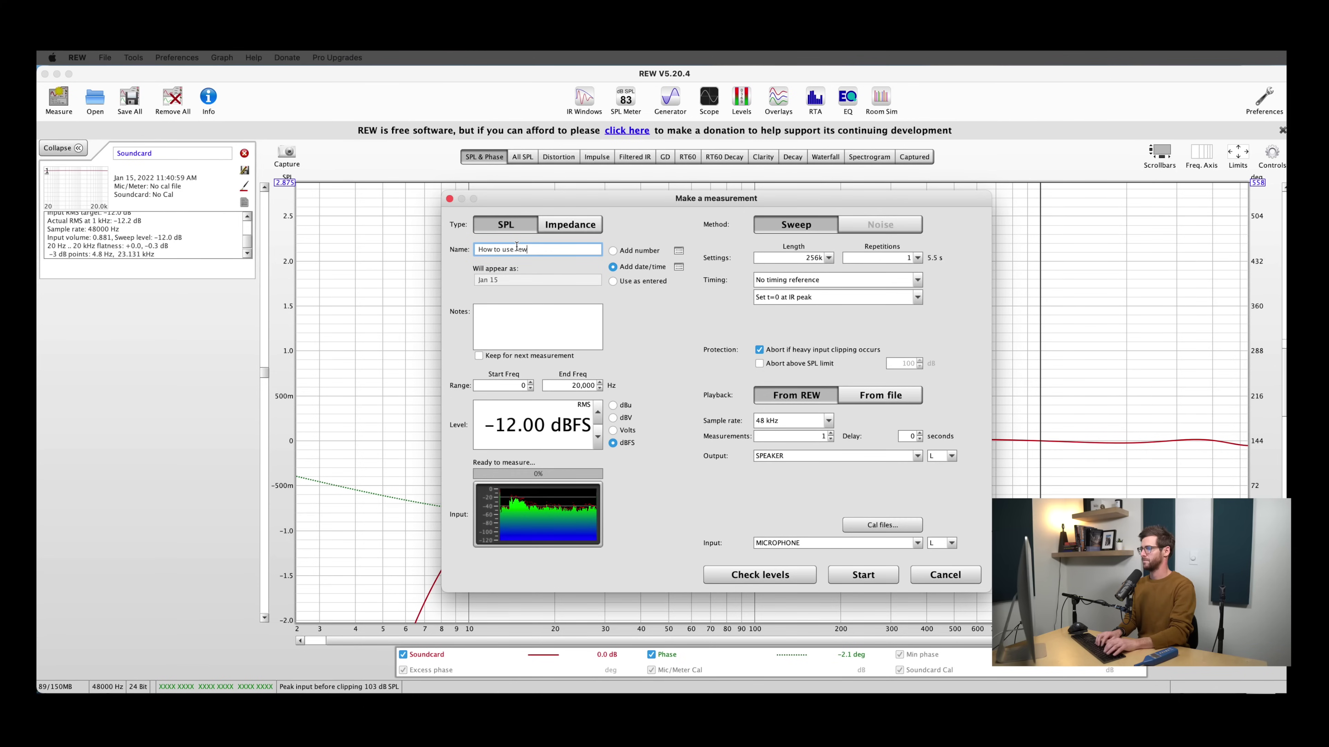
{"action": "key", "text": "Tab"}
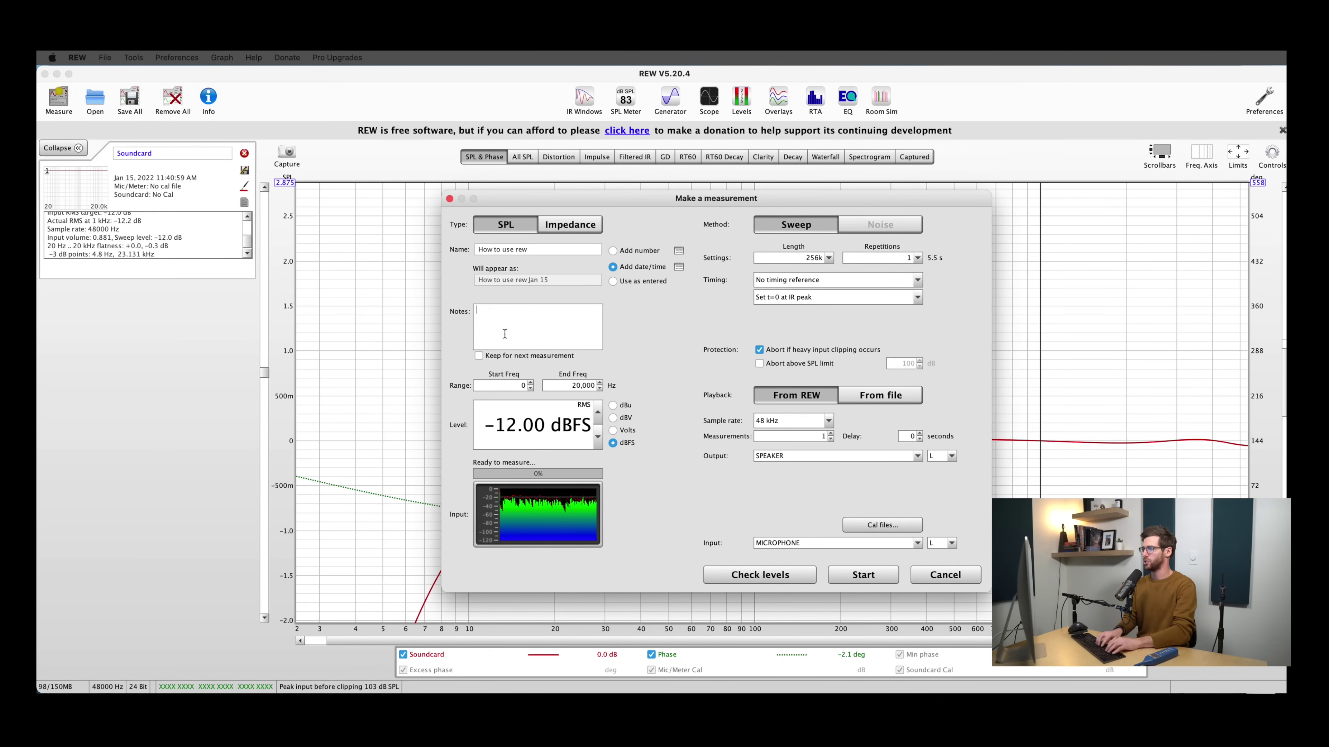
{"action": "type", "text": "test 1 speaker 1 mic 1"}
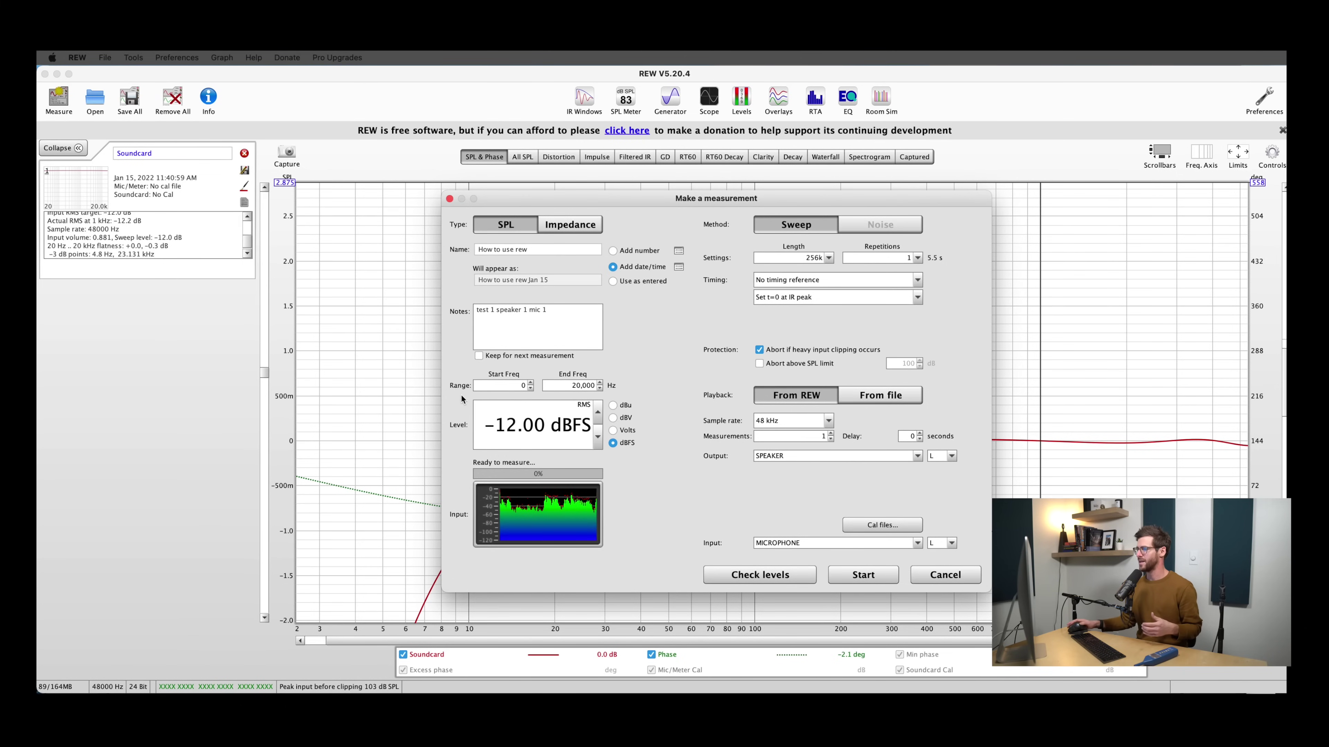
- Set the sweep to start at 15 Hz, with 512k length and 2 repetitions
{"action": "left_click", "coordinate": [485, 386]}
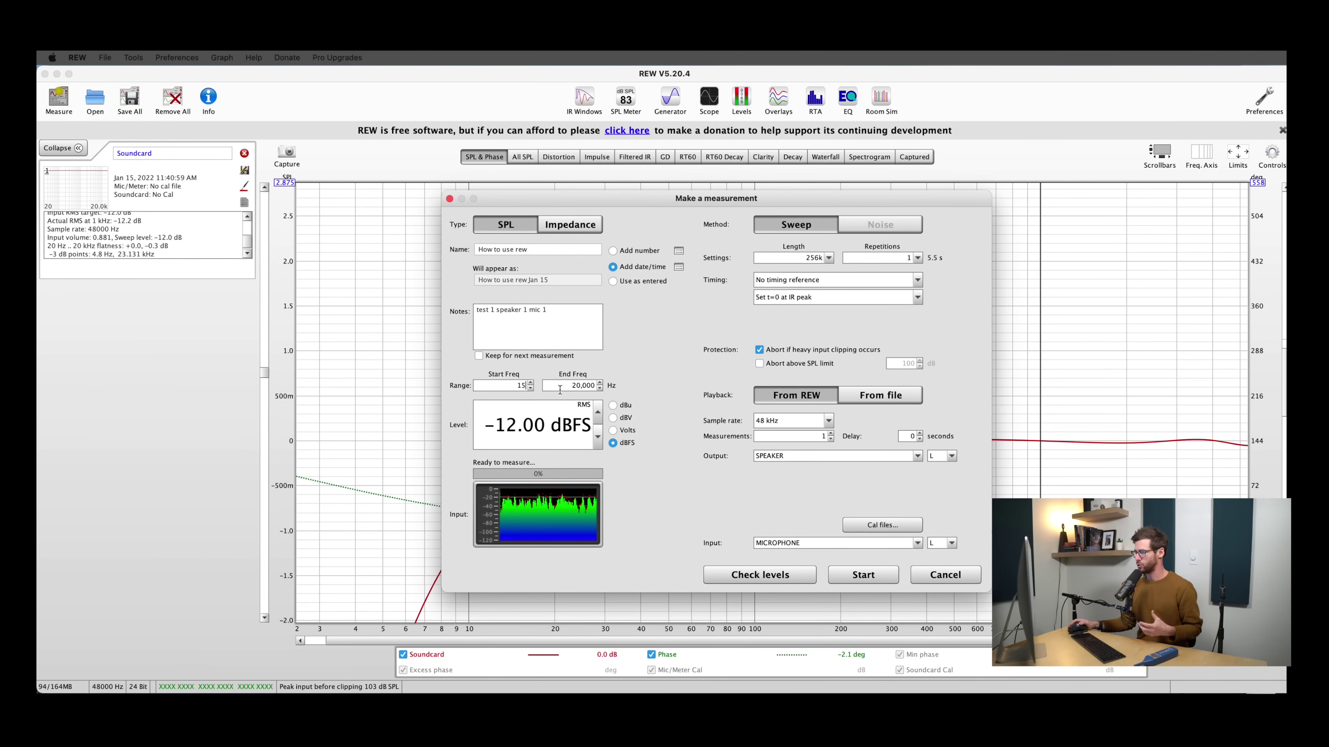
{"action": "key", "text": "Tab"}
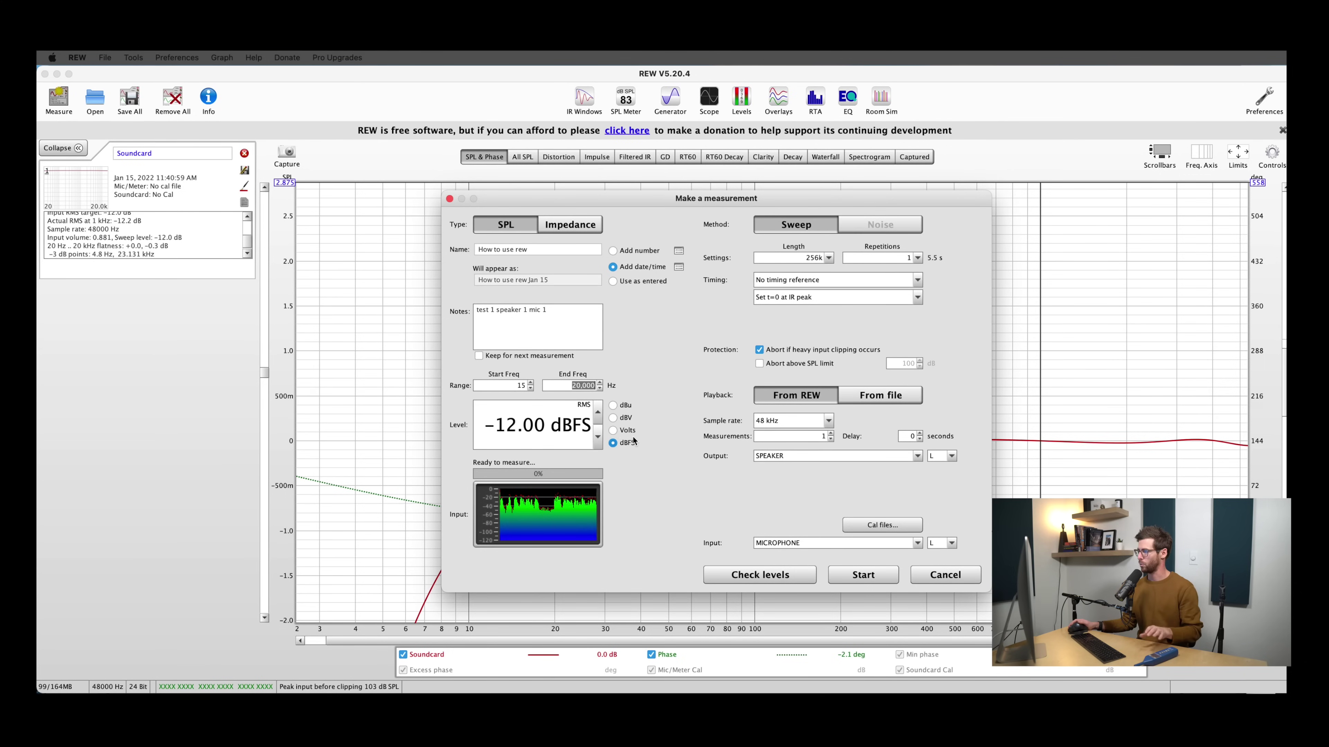
{"action": "key", "text": "Tab"}
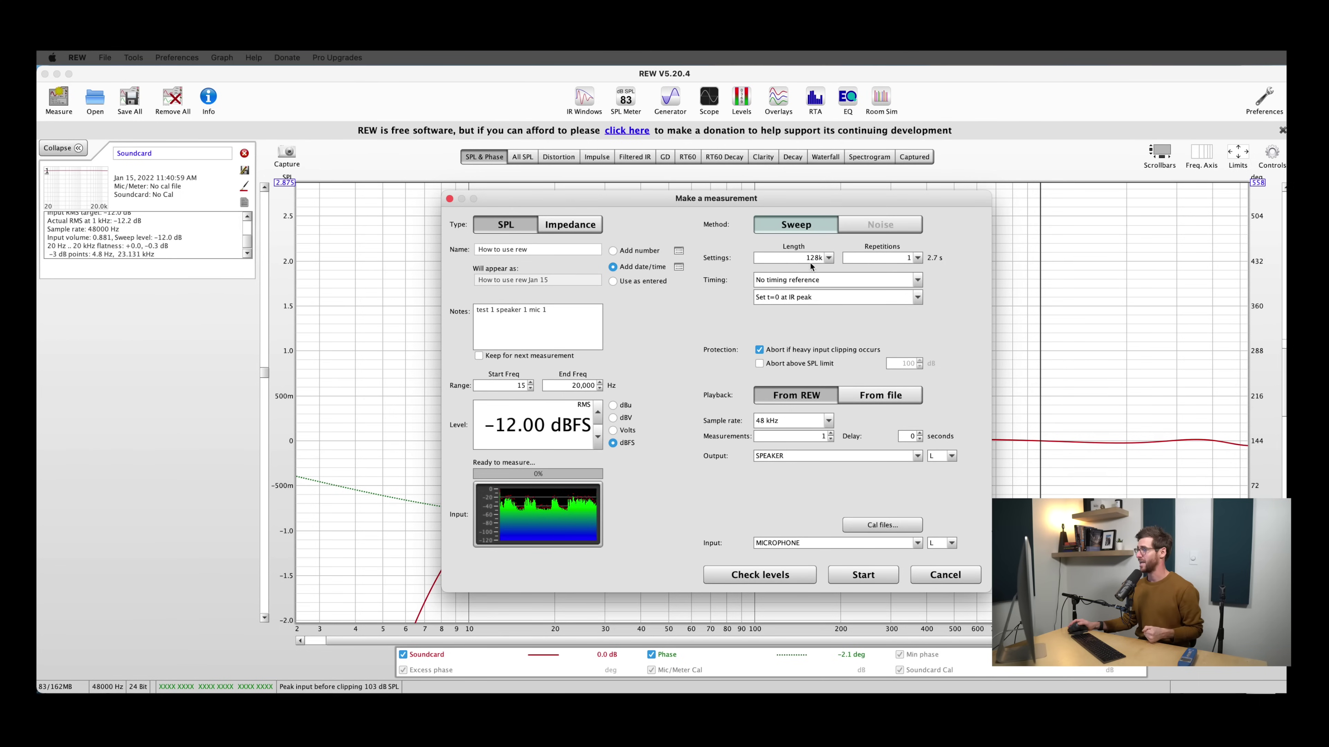
{"action": "left_click", "coordinate": [828, 258]}
{"action": "left_click", "coordinate": [826, 289]}
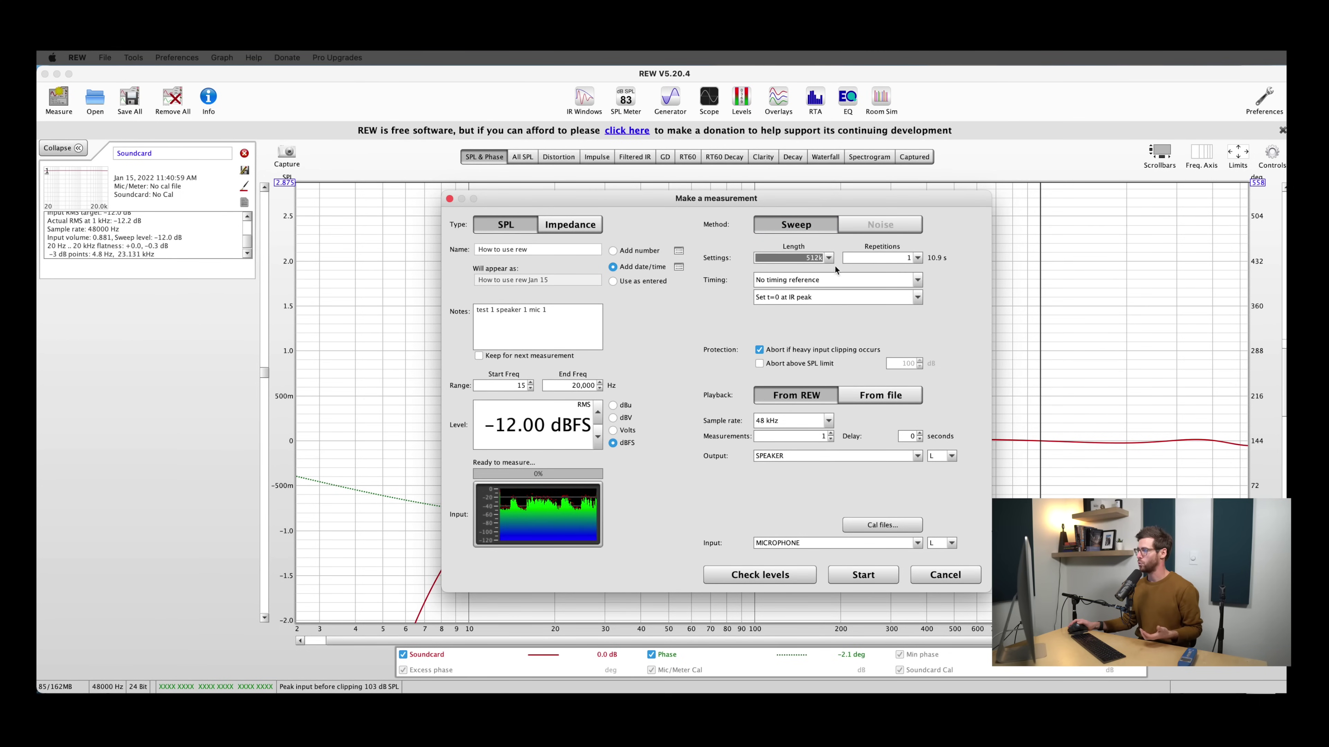
{"action": "left_click", "coordinate": [918, 257]}
{"action": "left_click", "coordinate": [913, 271]}
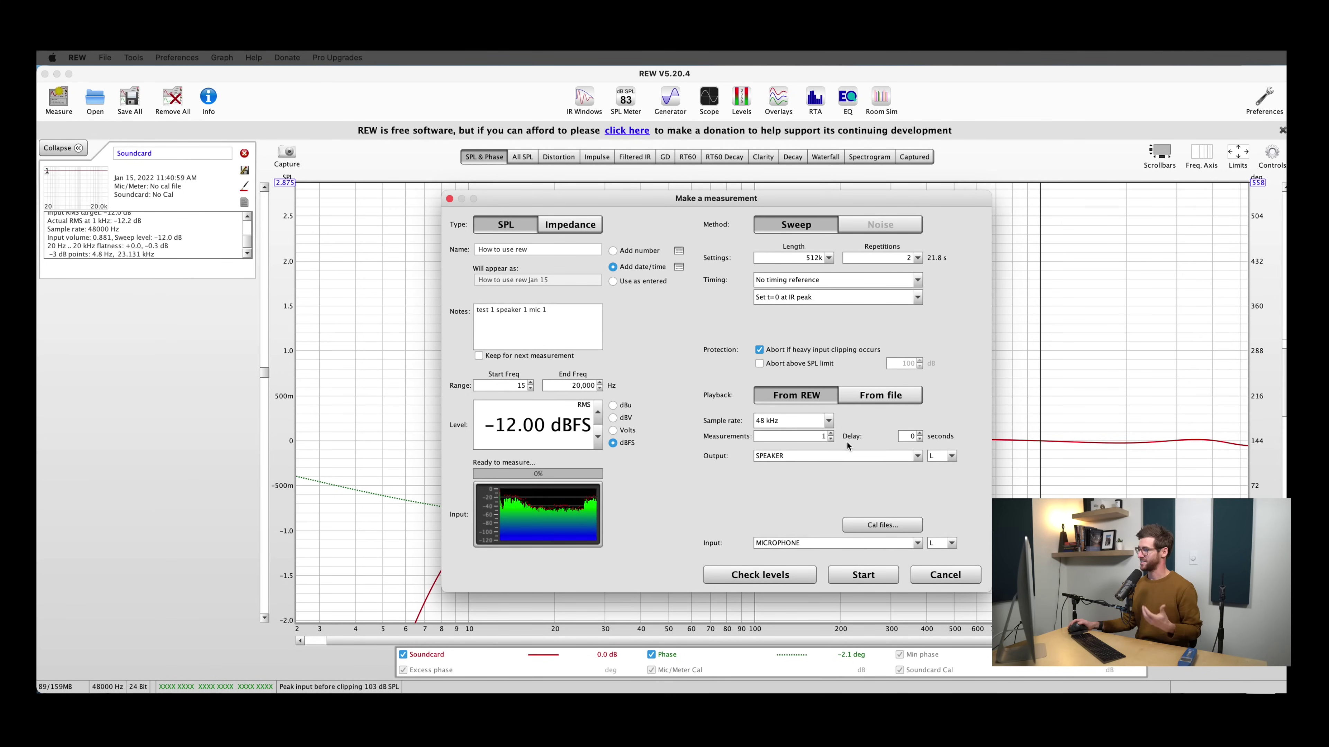
- Raise the sweep delay to 6 seconds
{"action": "left_click", "coordinate": [919, 434]}
{"action": "left_click", "coordinate": [919, 434]}
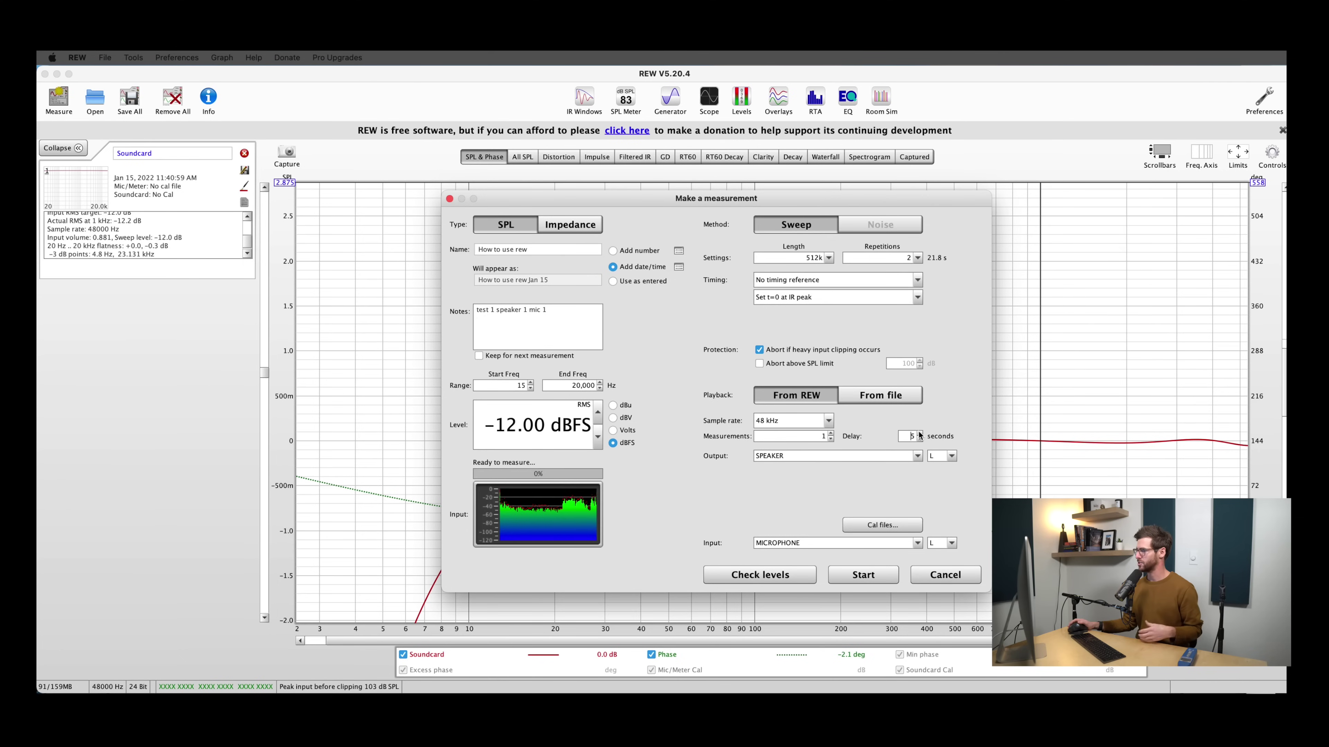
{"action": "left_click", "coordinate": [919, 434]}
{"action": "left_click", "coordinate": [919, 434]}
{"action": "left_click", "coordinate": [919, 434]}
{"action": "left_click", "coordinate": [919, 434]}
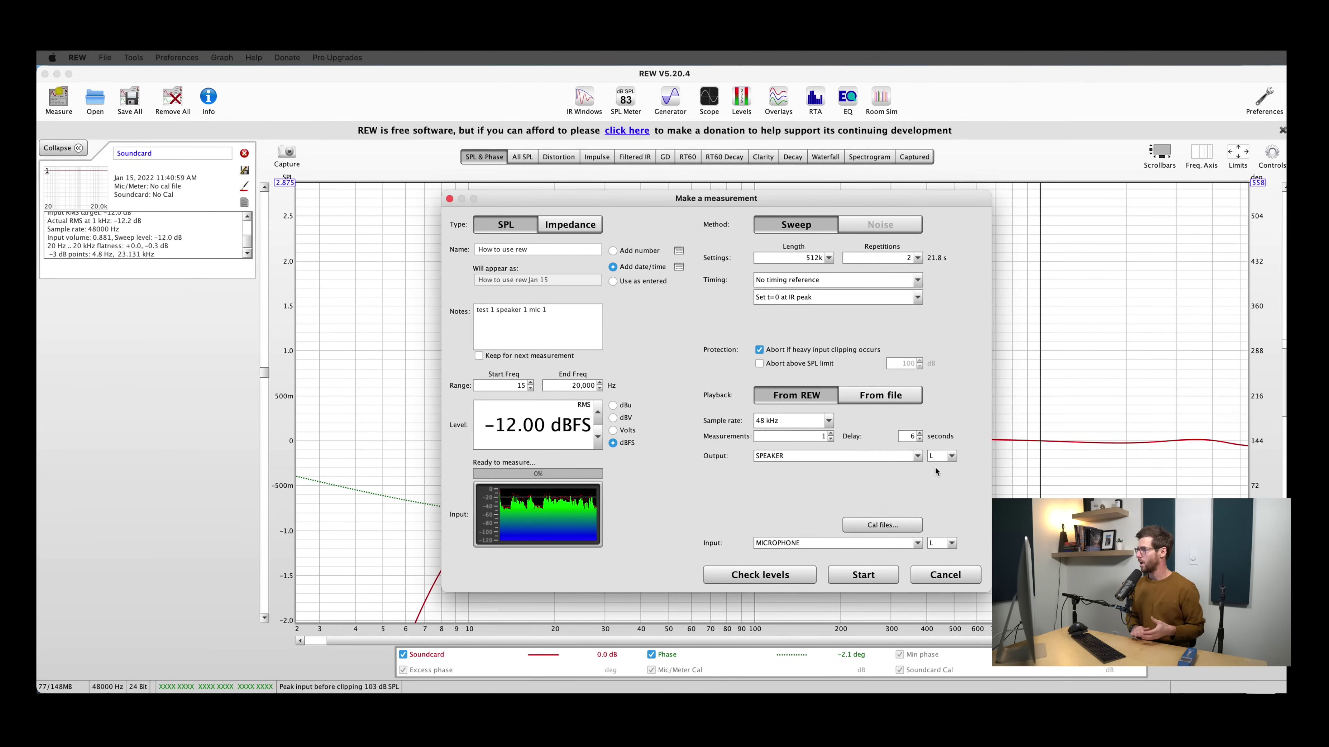
- Keep the output on the left channel and bring up the calibration data settings
{"action": "left_click", "coordinate": [951, 457]}
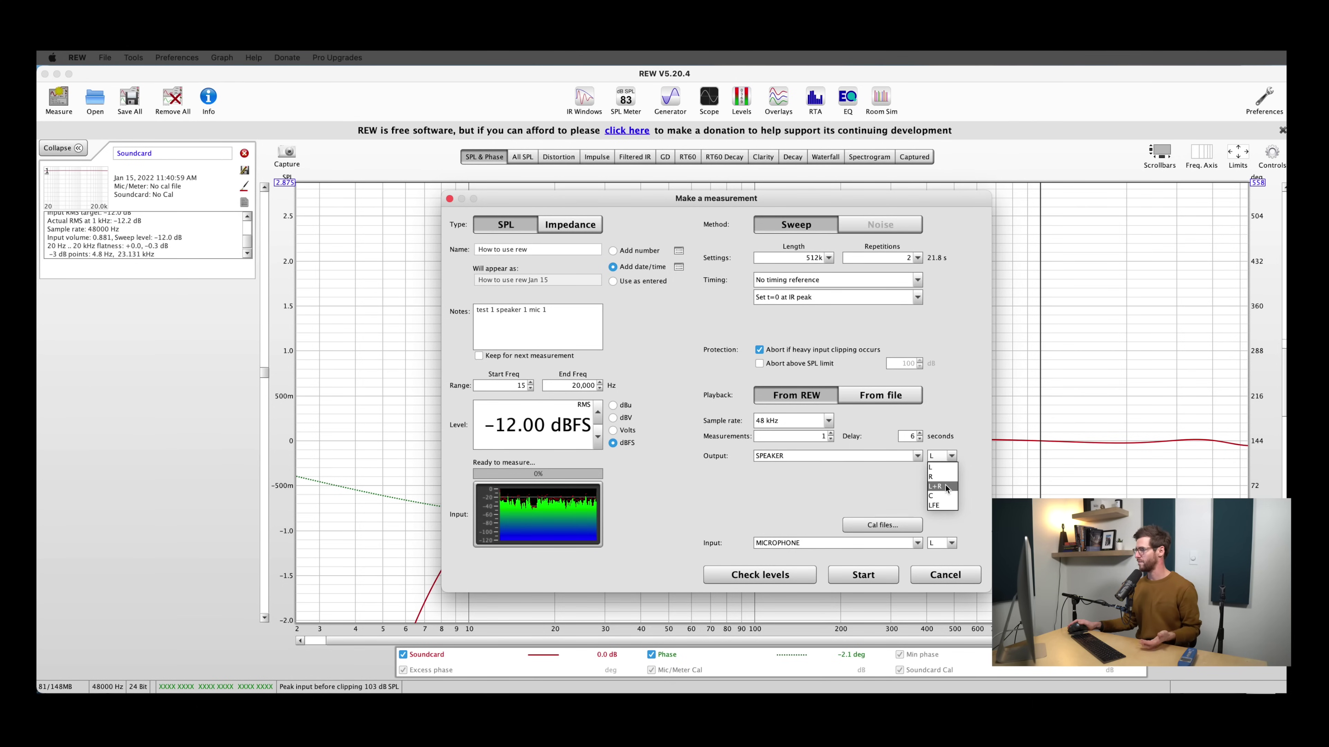
{"action": "left_click", "coordinate": [909, 482]}
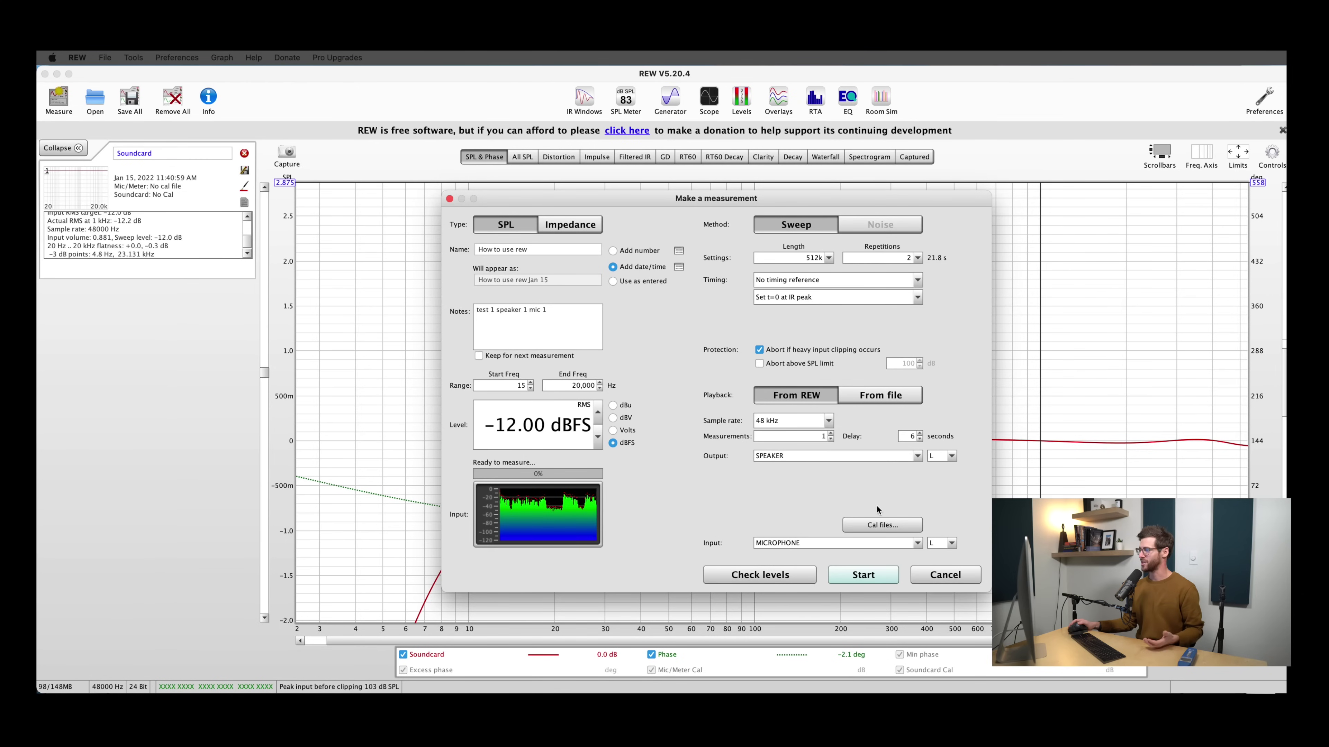
{"action": "left_click", "coordinate": [874, 525]}
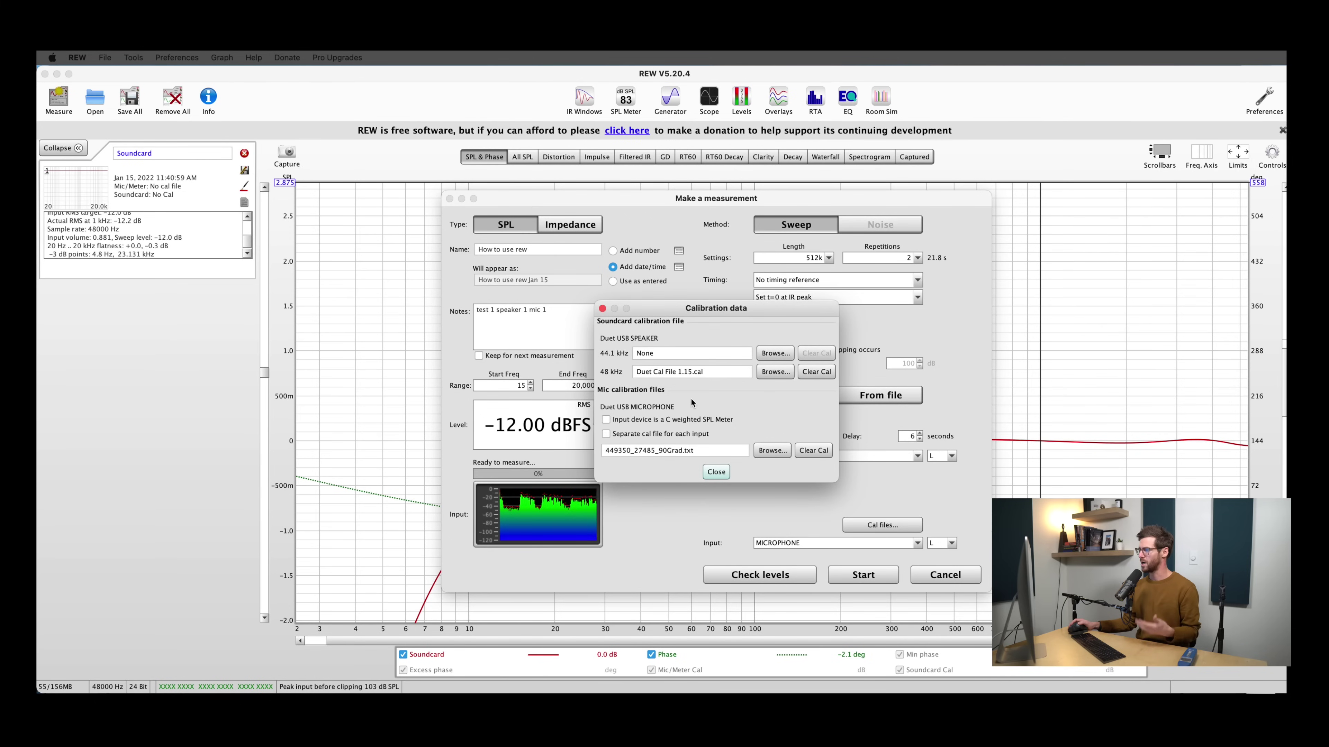
- Close the calibration data window and run the sweep to record 'How to use rew Jan 15'
{"action": "left_click", "coordinate": [715, 473]}
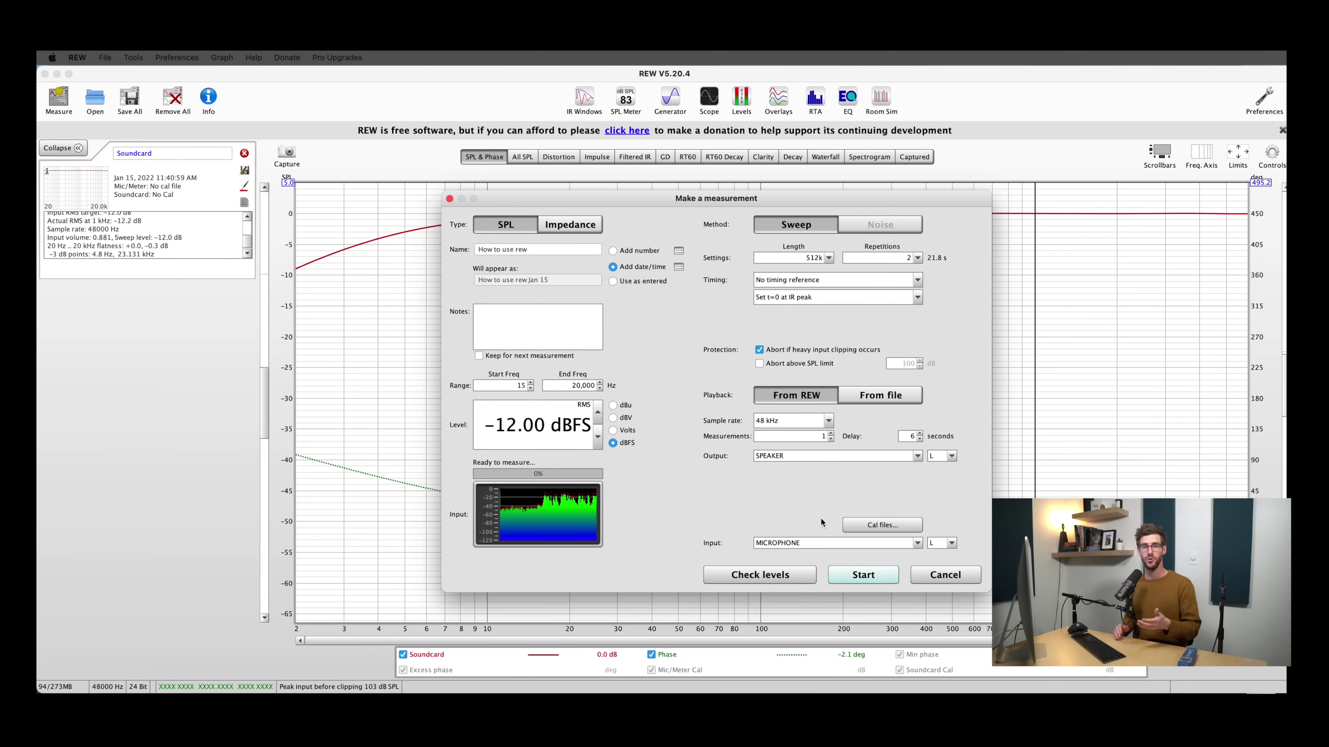
{"action": "left_click", "coordinate": [864, 572]}
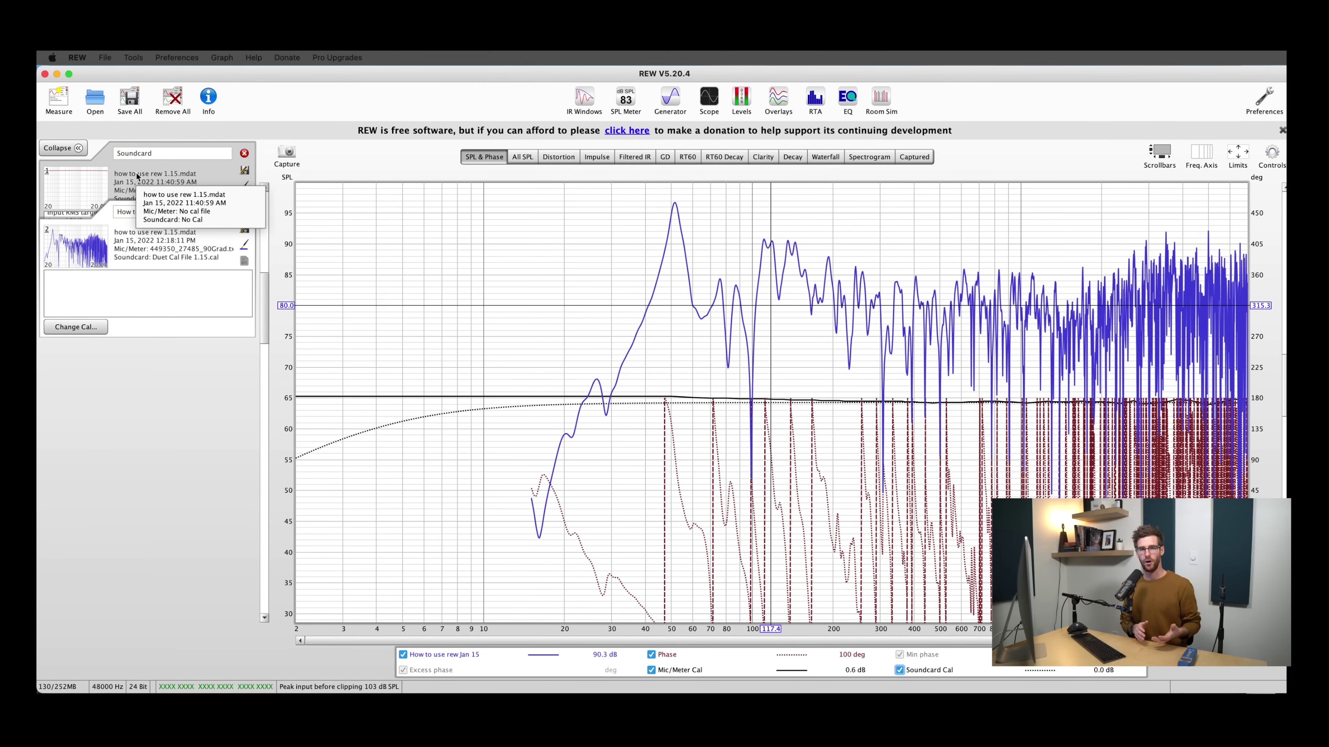
- Save all measurements to how to use rew 1.15.mdat, leaving the group notes empty
{"action": "left_click", "coordinate": [130, 100]}
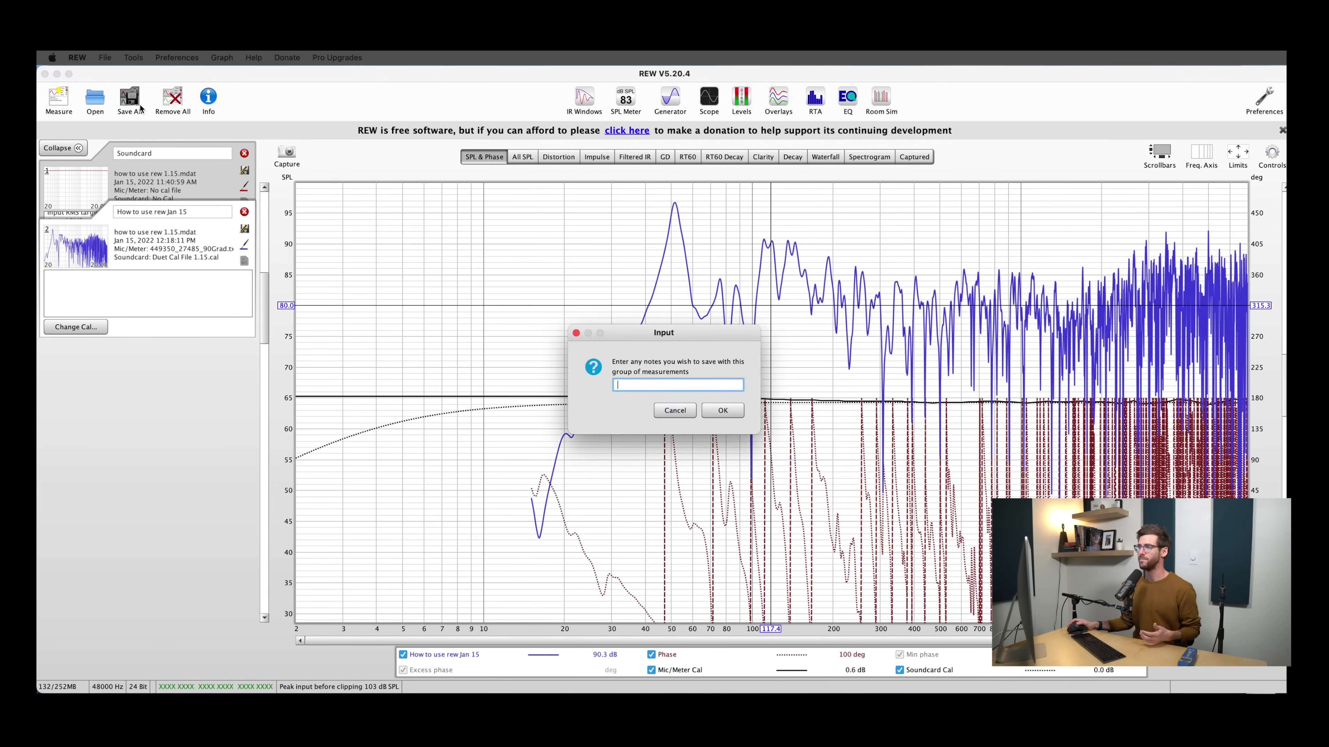
{"action": "left_click", "coordinate": [715, 415]}
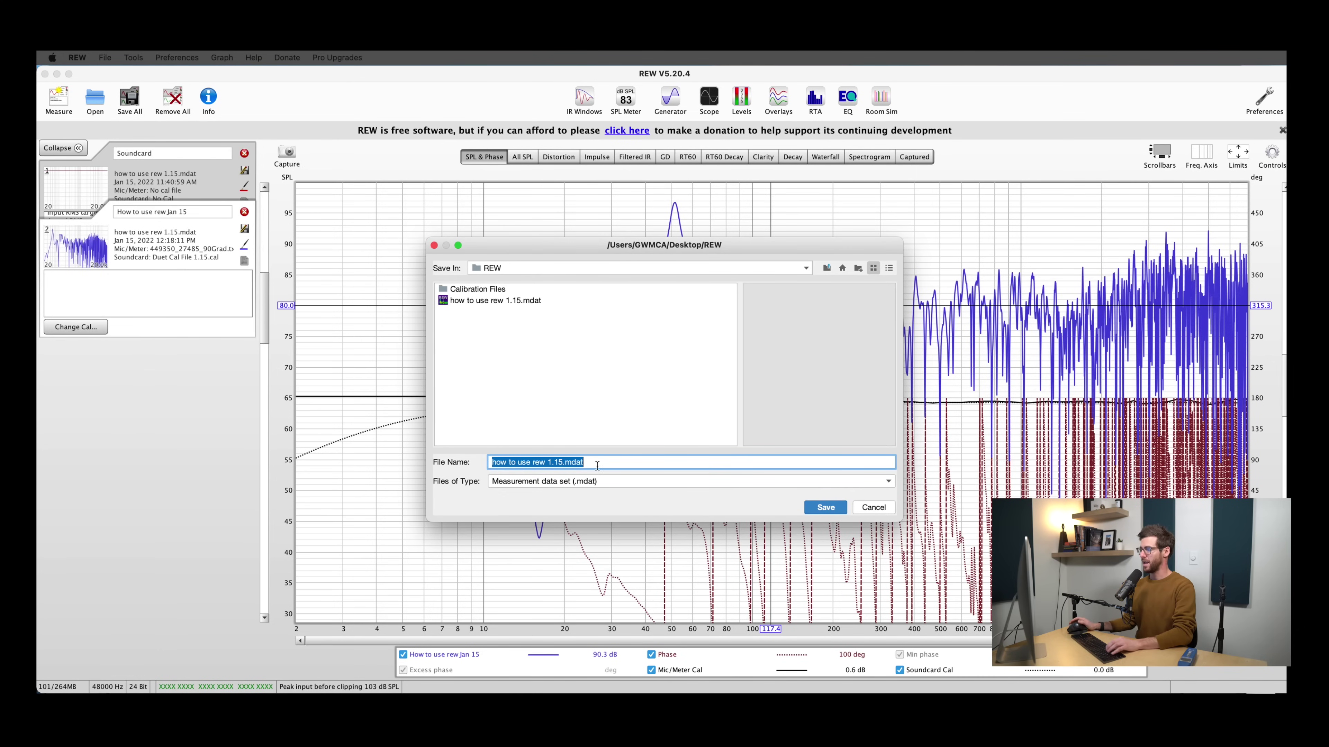
{"action": "left_click", "coordinate": [826, 508]}
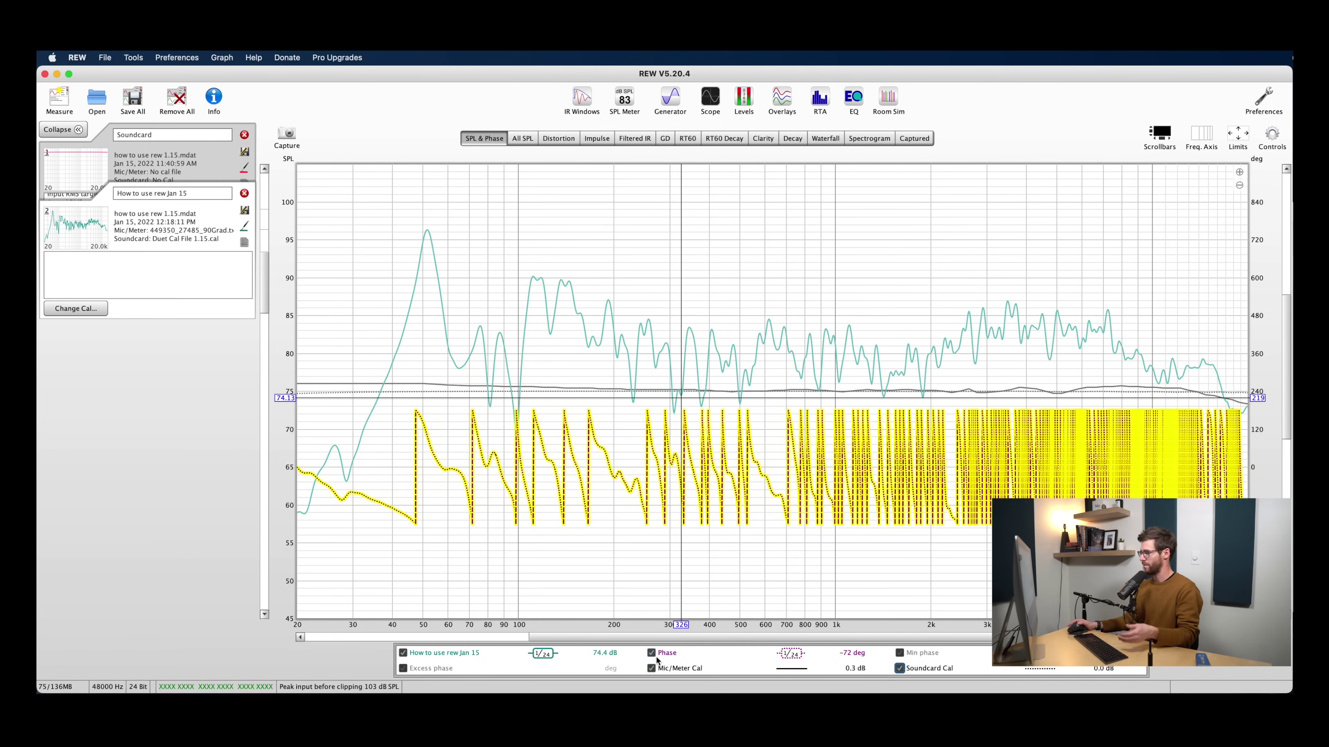
- Hide the Mic/Meter Cal, Soundcard Cal and Phase traces from the graph
{"action": "left_click", "coordinate": [651, 669]}
{"action": "left_click", "coordinate": [900, 669]}
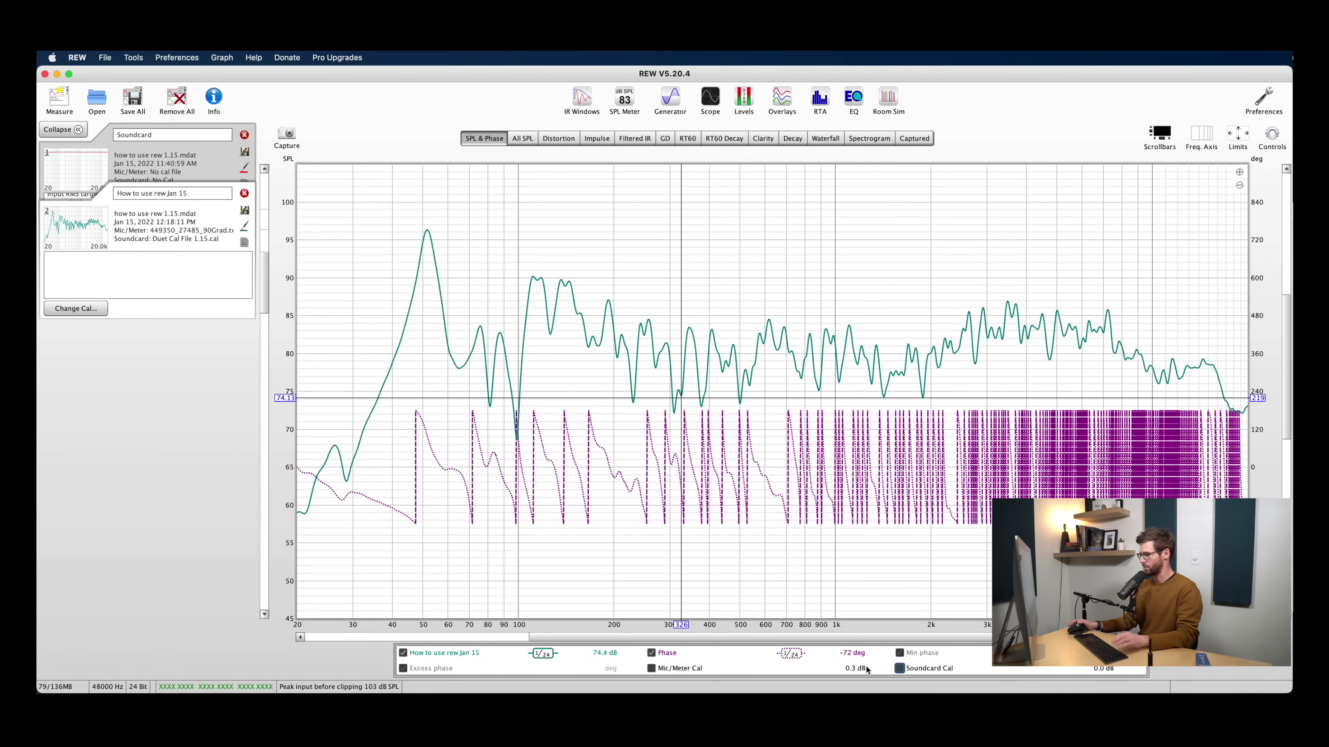
{"action": "left_click", "coordinate": [675, 655]}
{"action": "left_click", "coordinate": [674, 655]}
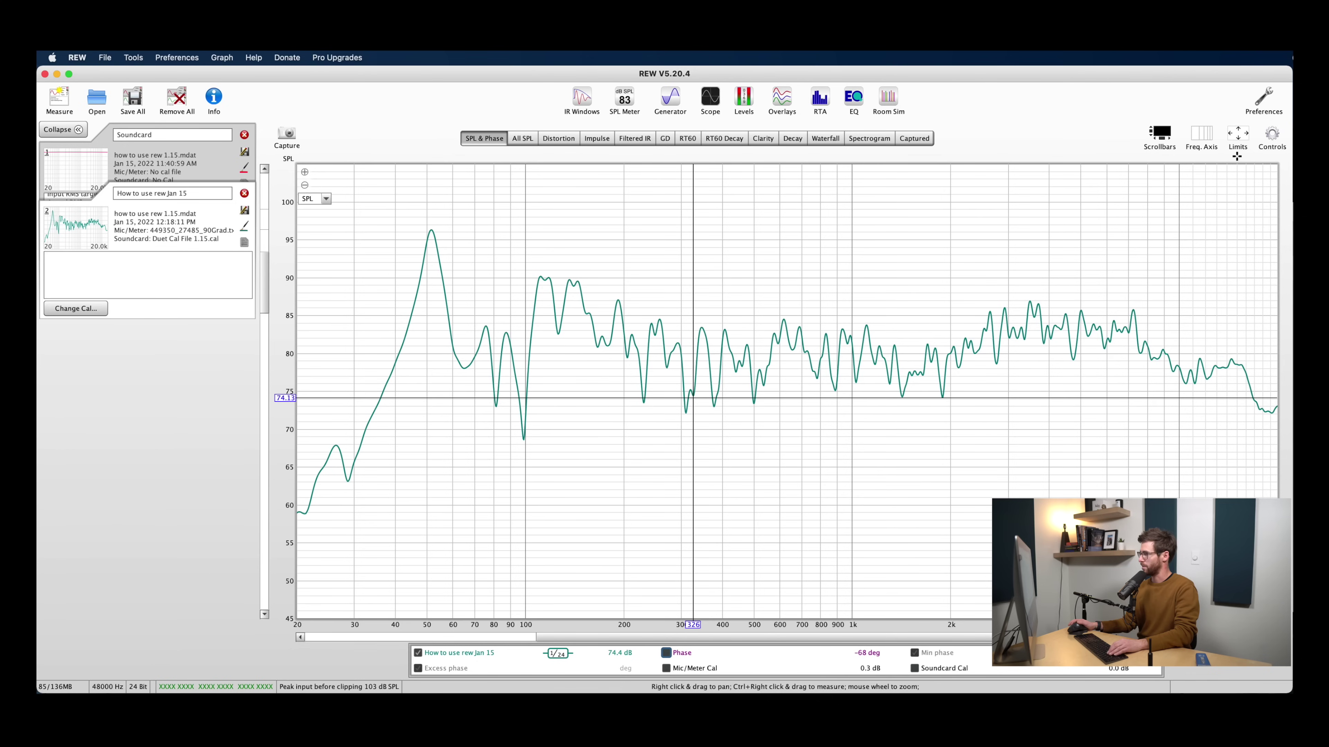
- Set the SPL axis limits to 100 dB top and 50 dB bottom
{"action": "left_click", "coordinate": [1234, 134]}
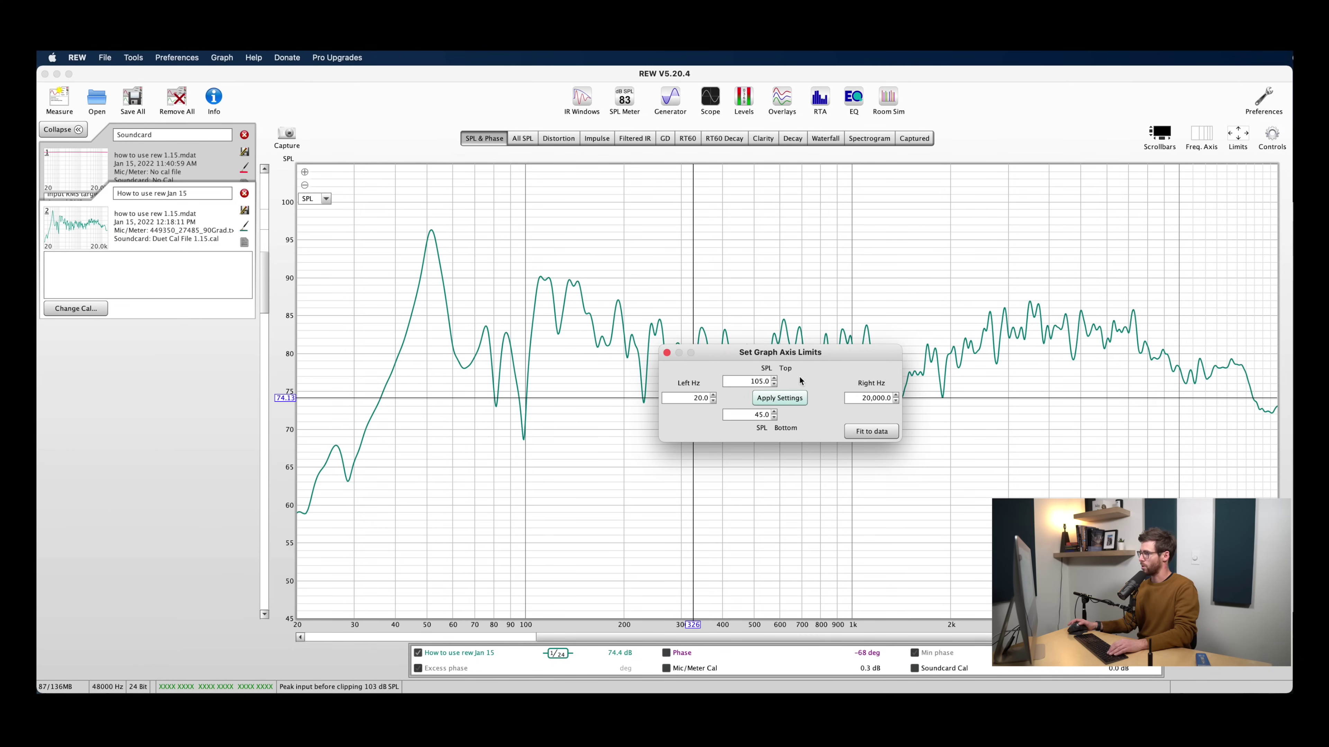
{"action": "double_click", "coordinate": [763, 381]}
{"action": "type", "text": "100"}
{"action": "key", "text": "Tab"}
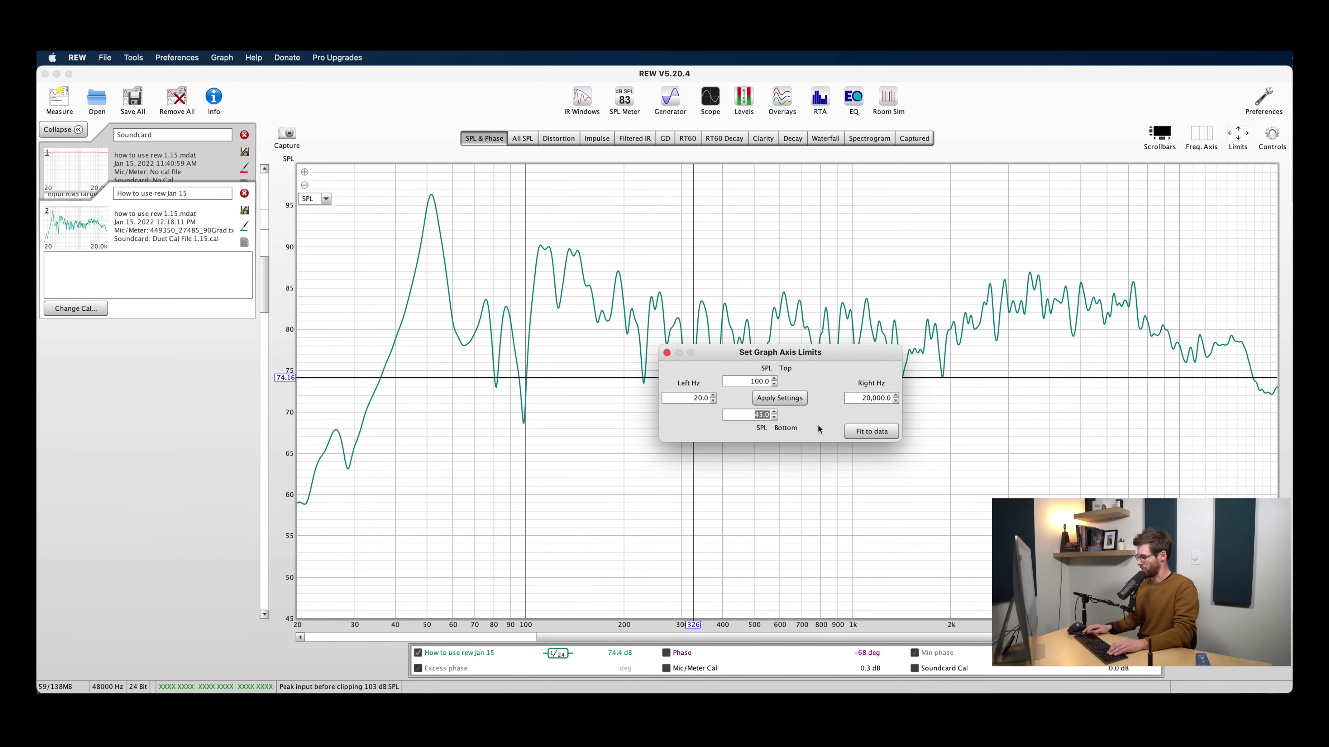
{"action": "type", "text": "50"}
{"action": "key", "text": "Return"}
{"action": "left_click", "coordinate": [792, 401]}
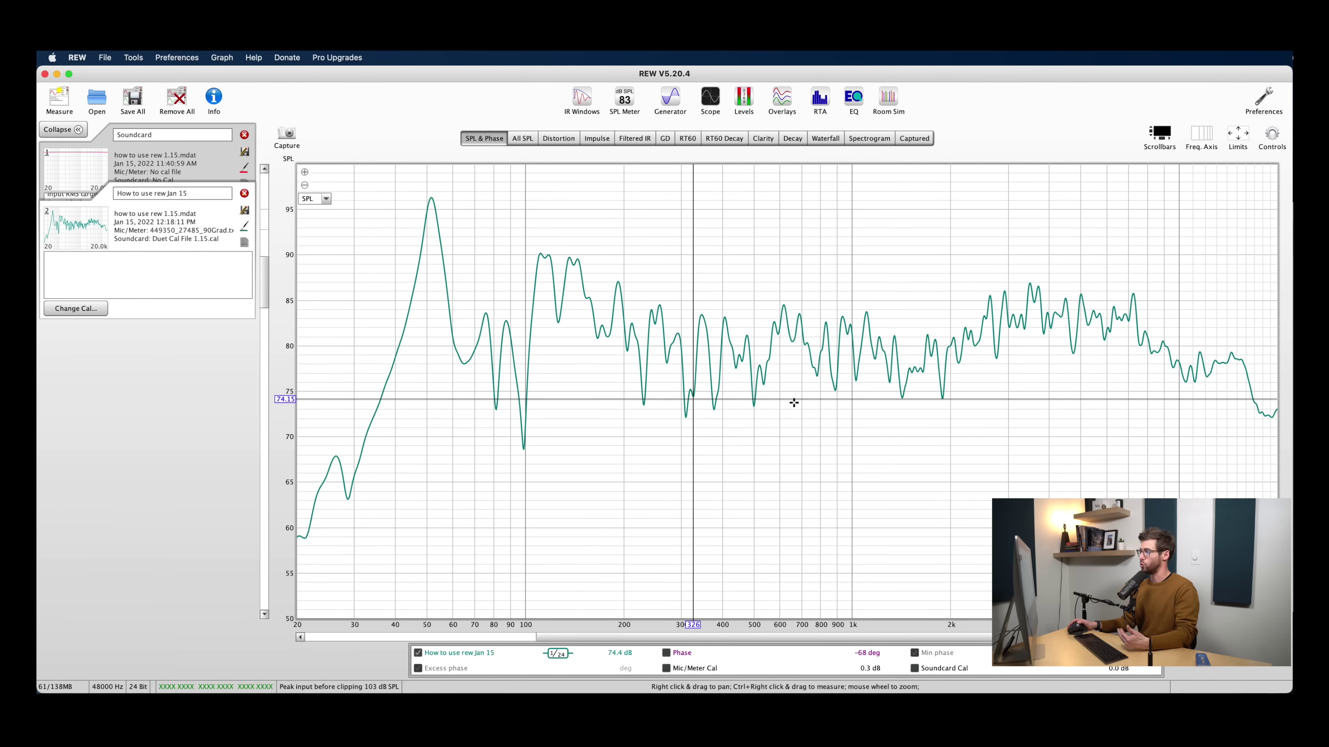